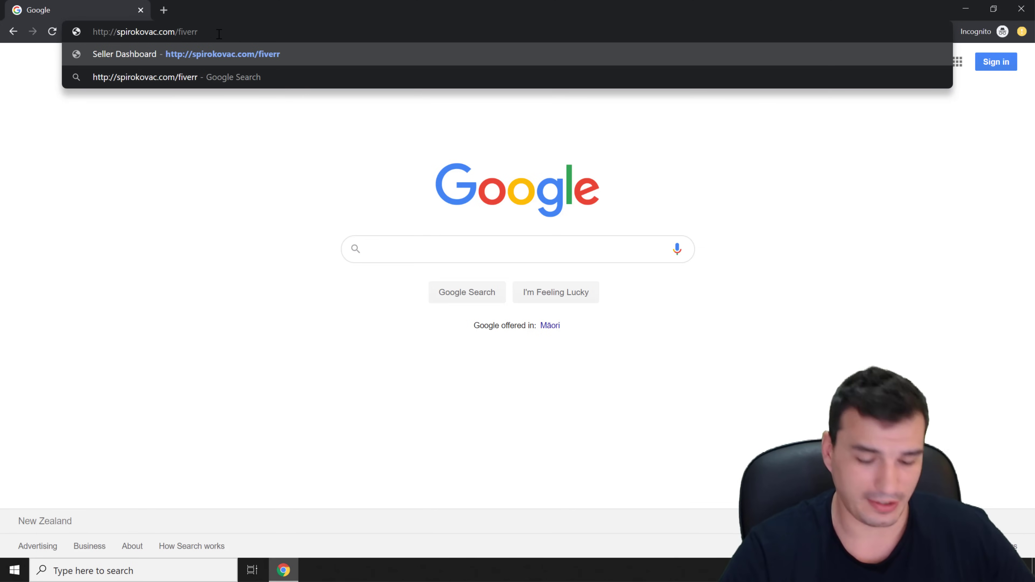
key("Return")
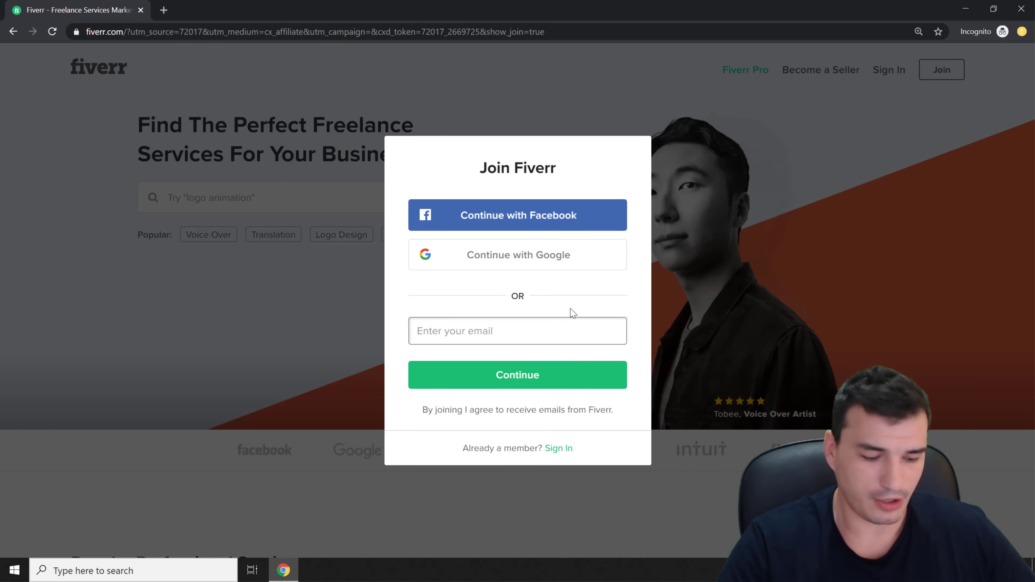
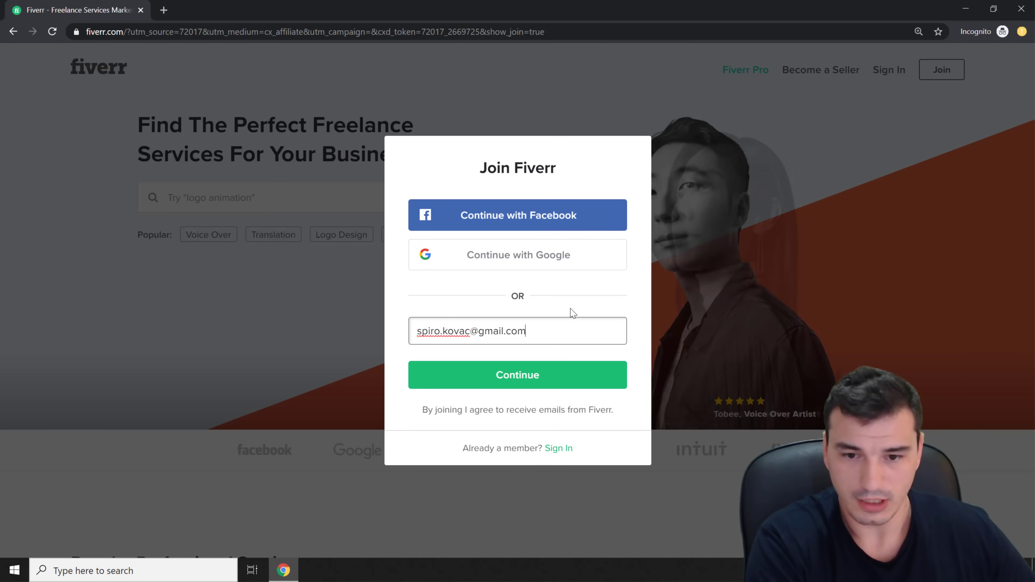
Enter the sign-up email address and continue to the username and password step
left_click(562, 385)
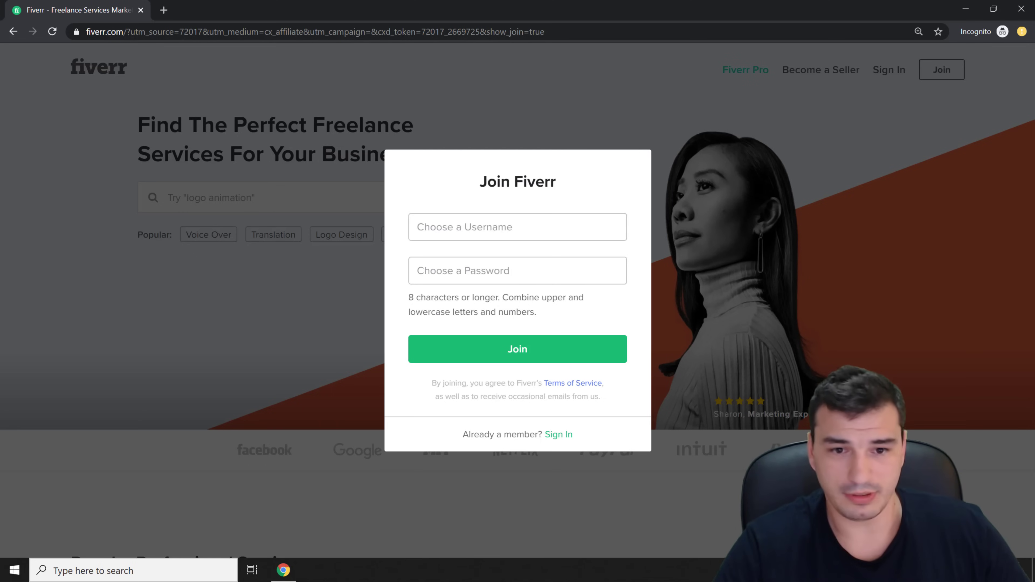
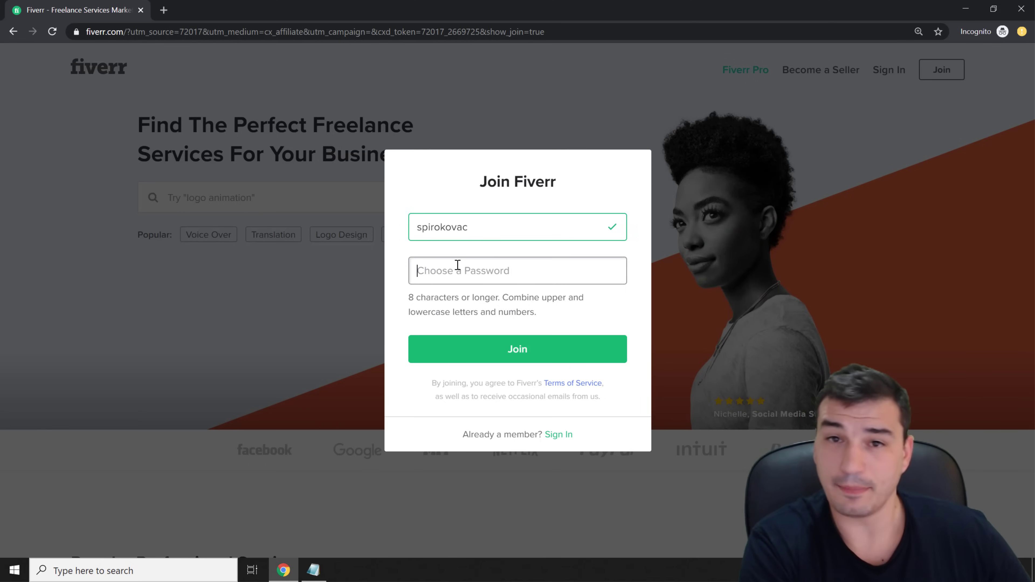
Join Fiverr with a chosen username and pasted password, then open the activation email in Gmail
left_click(458, 265)
key("ctrl+v")
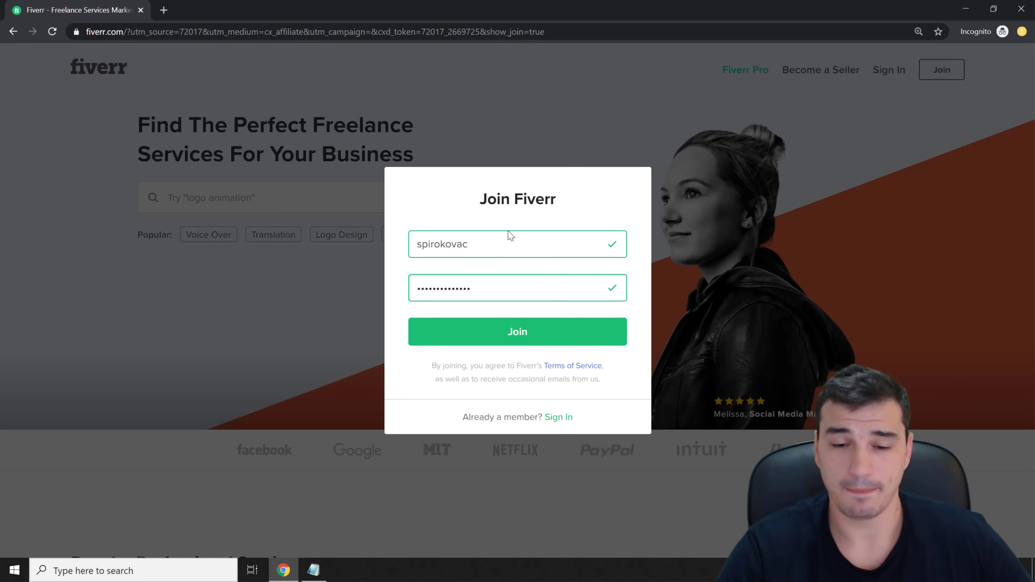
left_click(504, 332)
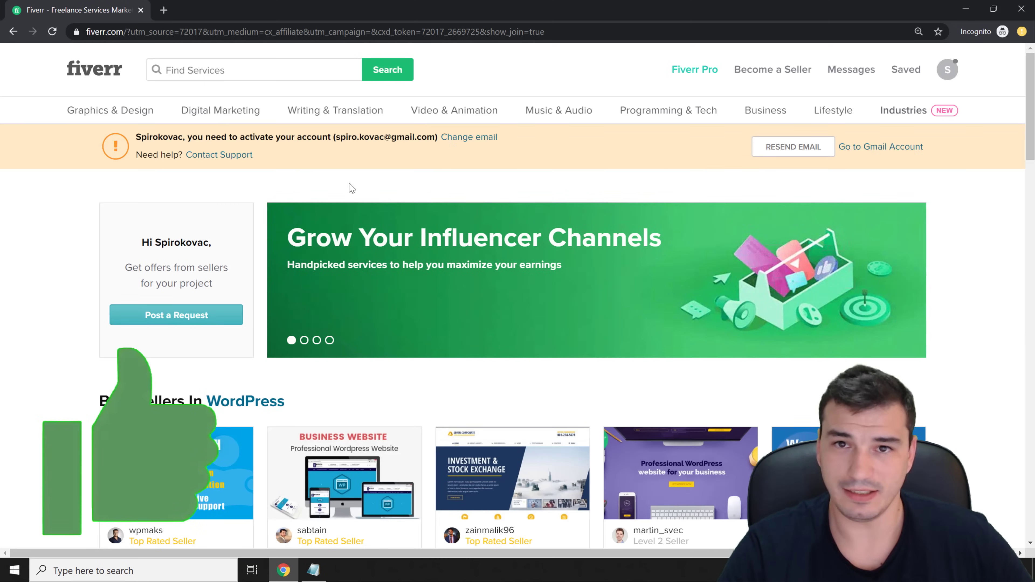
mouse_move(228, 111)
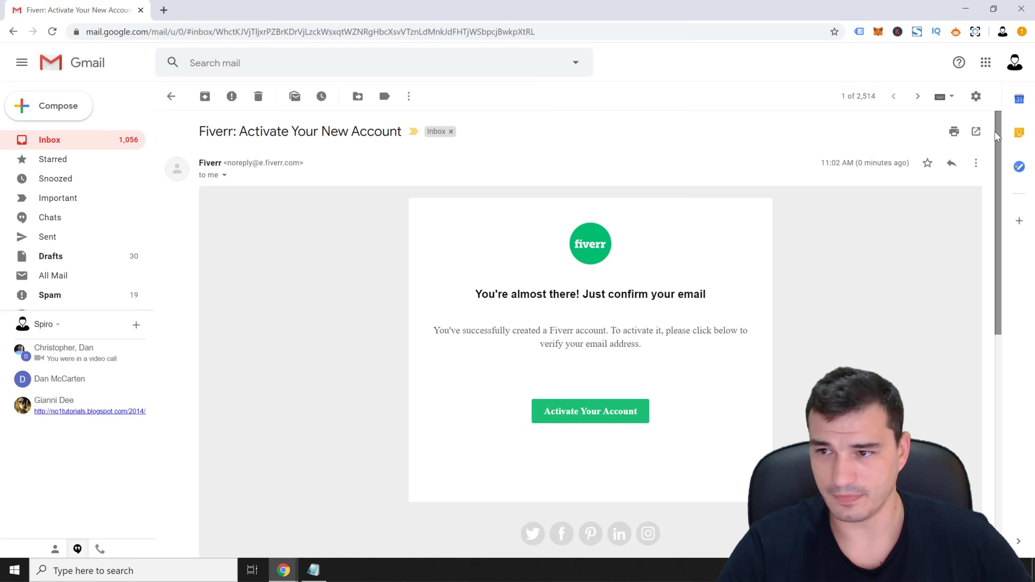
Scroll the Fiverr activation email and follow its Activate Your Account button
left_click_drag(996, 133, 985, 196)
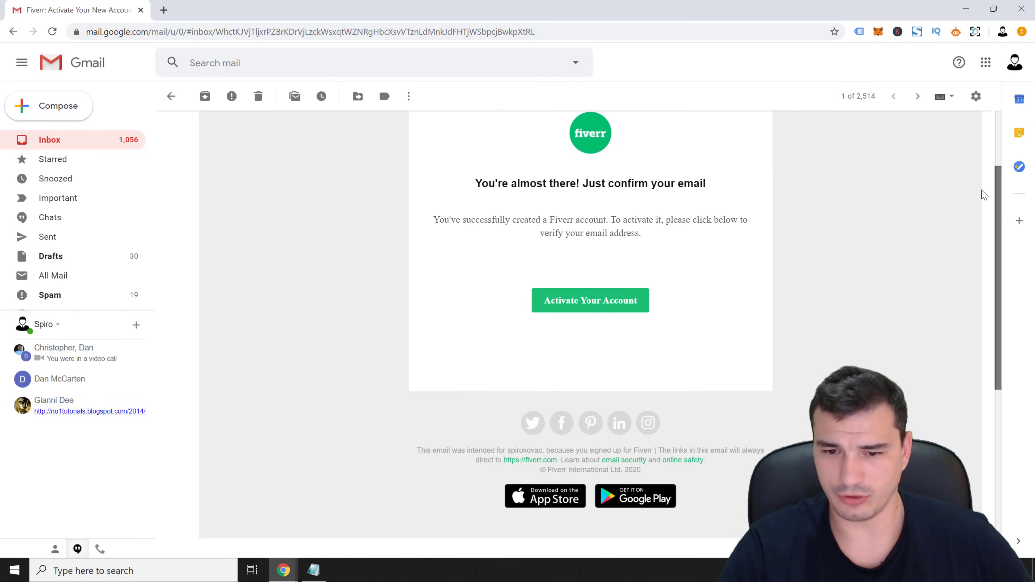
left_click(577, 307)
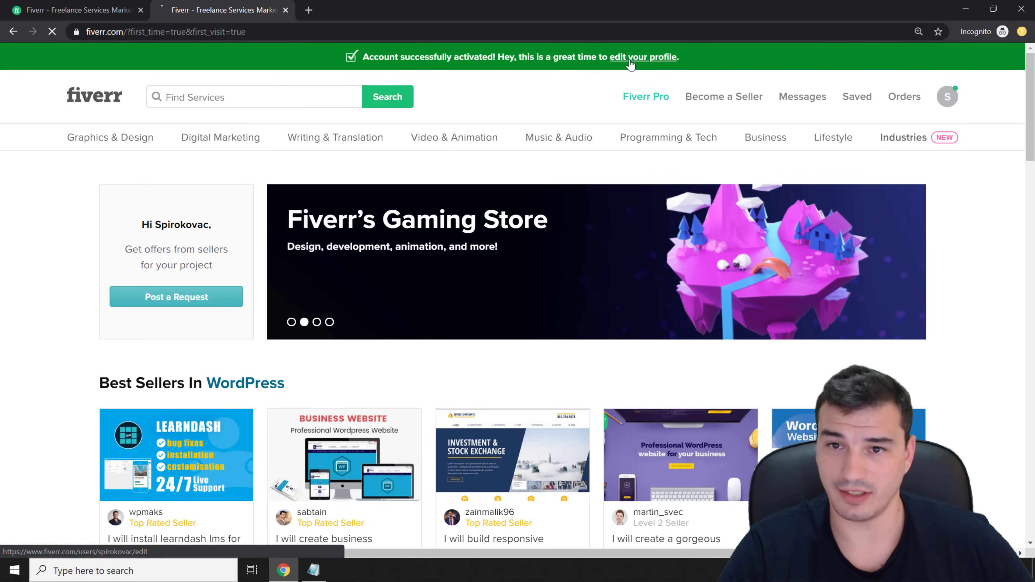
Save the account's full name with Go Offline For set to Forever, then view the profile page
left_click(635, 57)
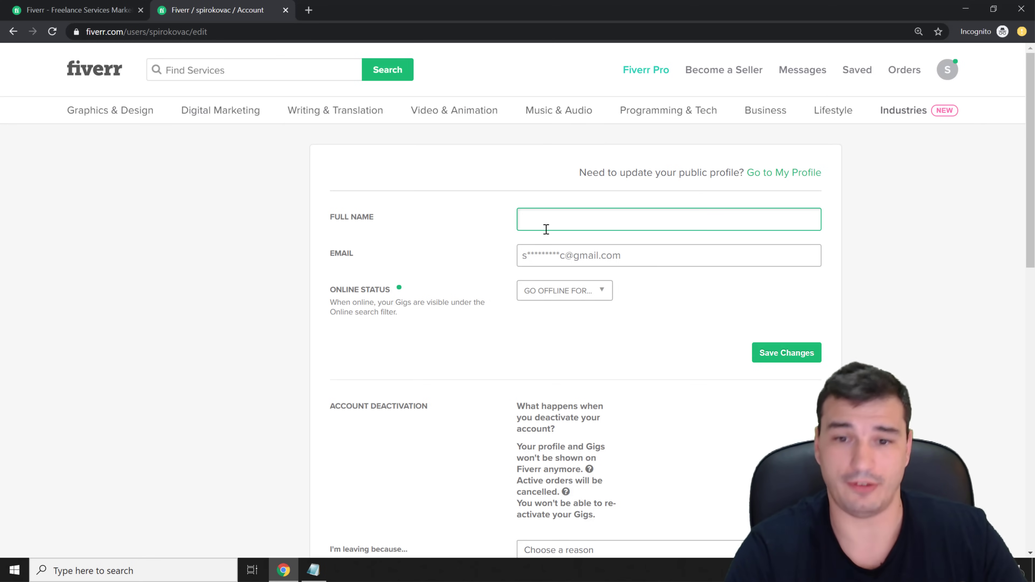
type("Kovac")
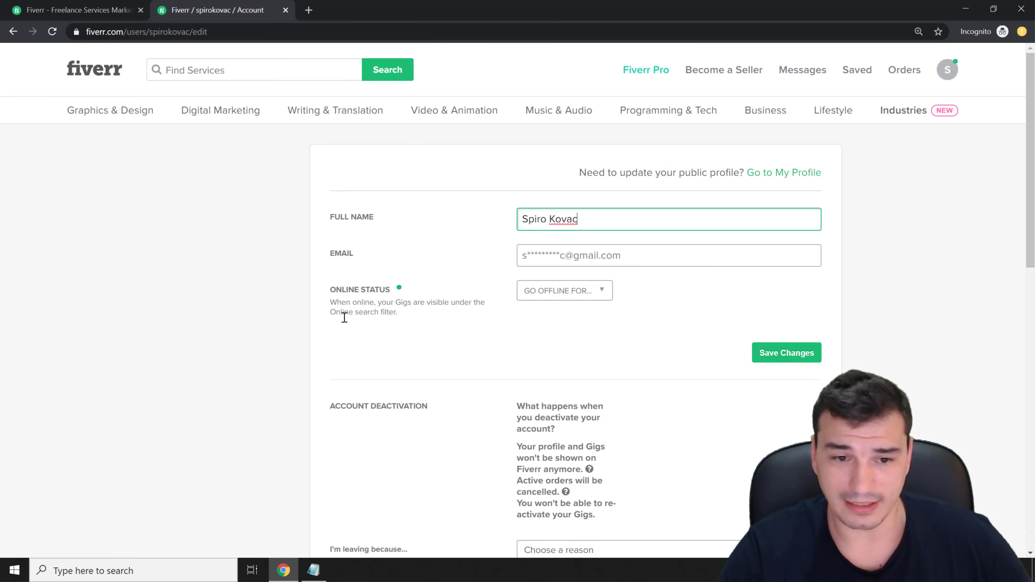
left_click(563, 297)
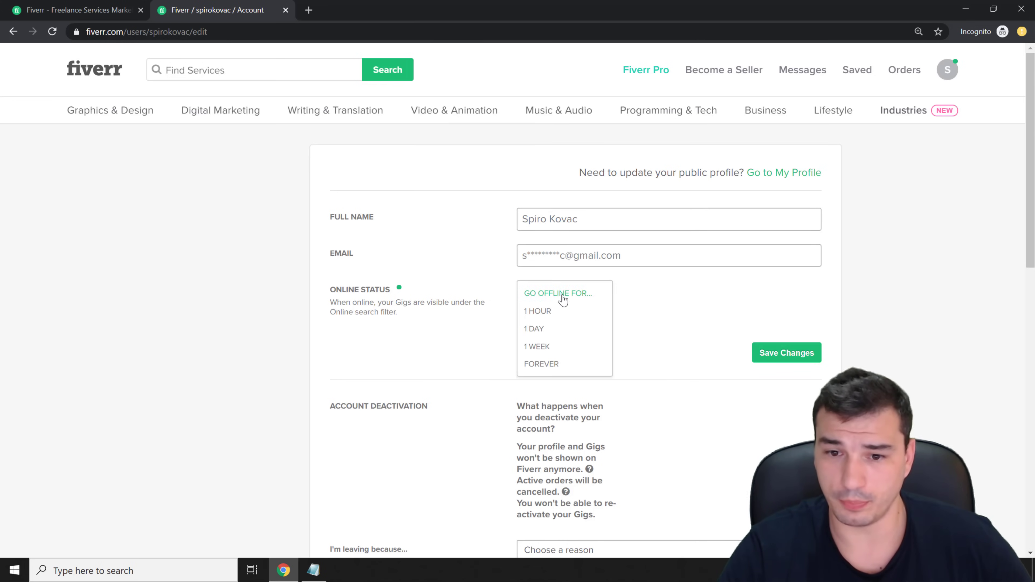
left_click(551, 363)
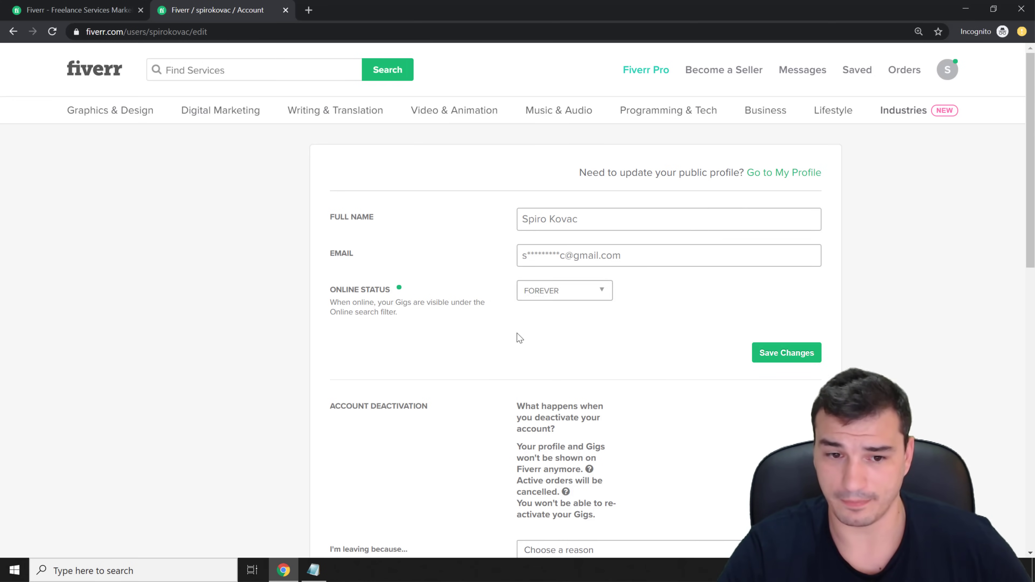
left_click(773, 358)
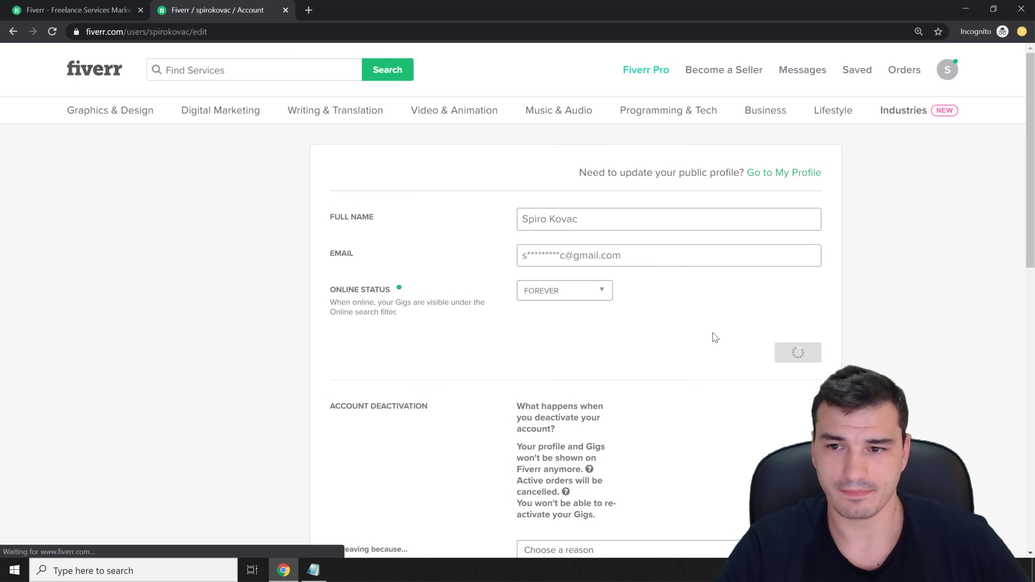
left_click(788, 210)
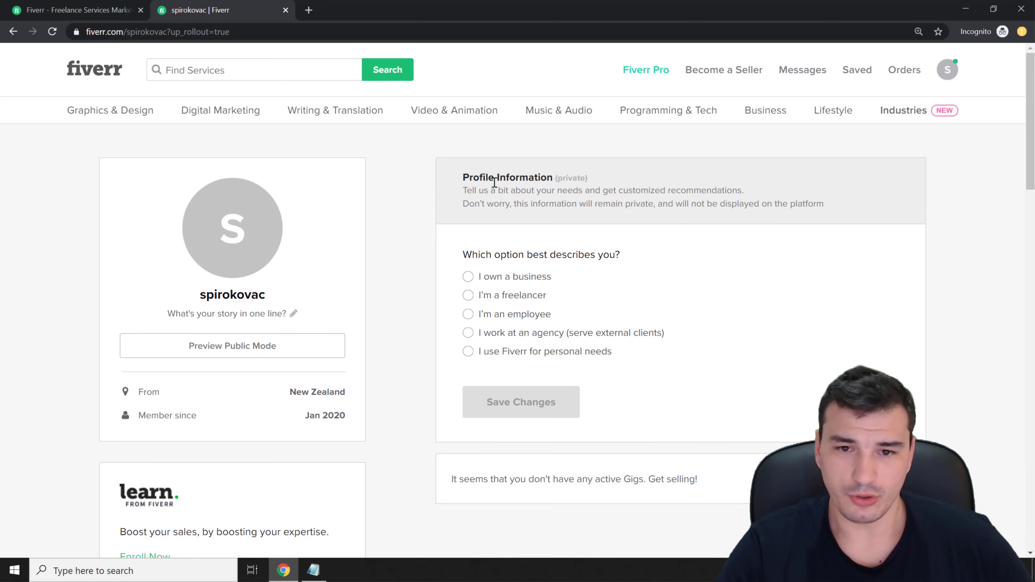
scroll(1030, 93, "down", 1)
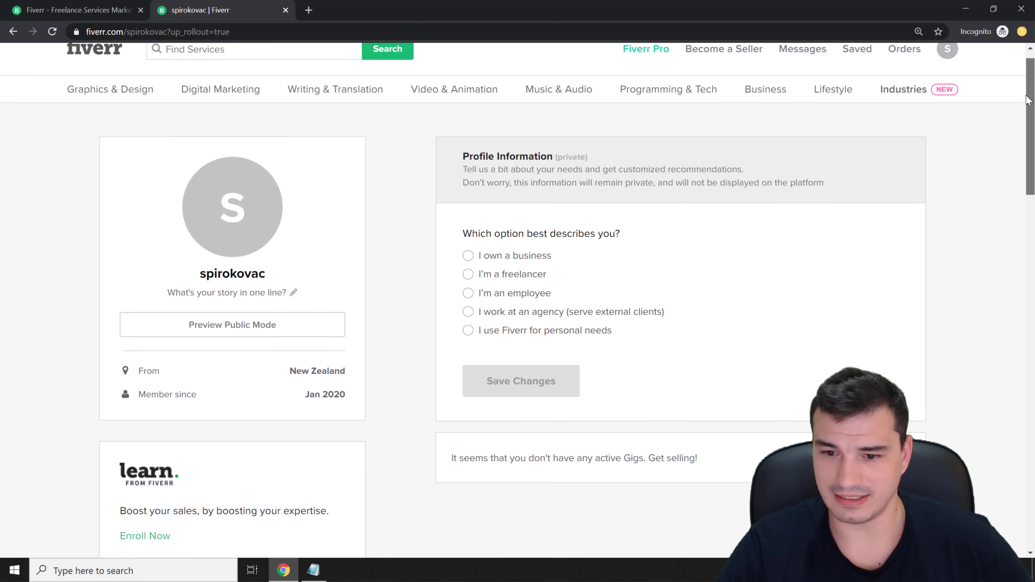
scroll(980, 234, "down", 15)
scroll(959, 353, "up", 15)
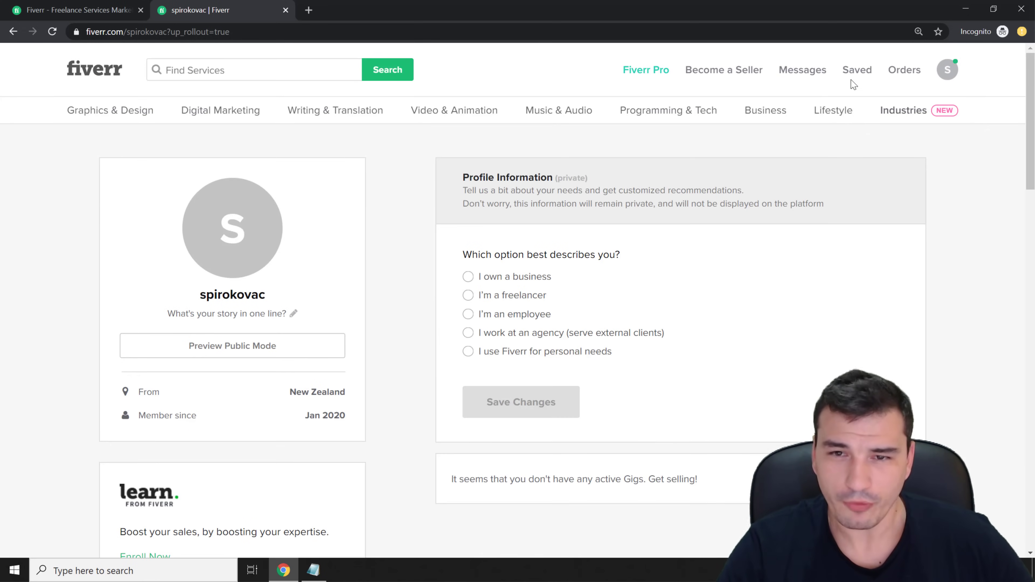
mouse_move(603, 143)
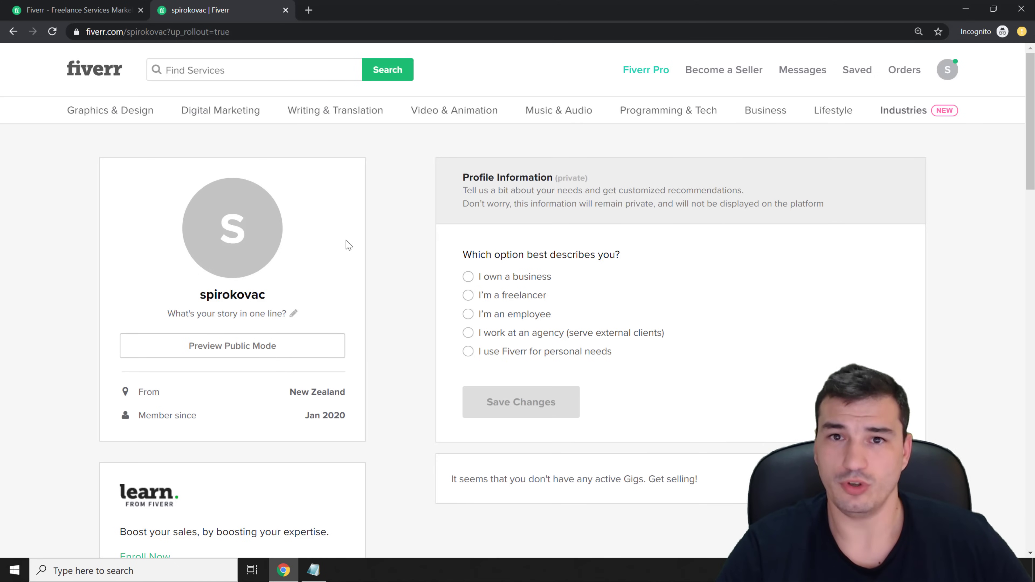
mouse_move(257, 112)
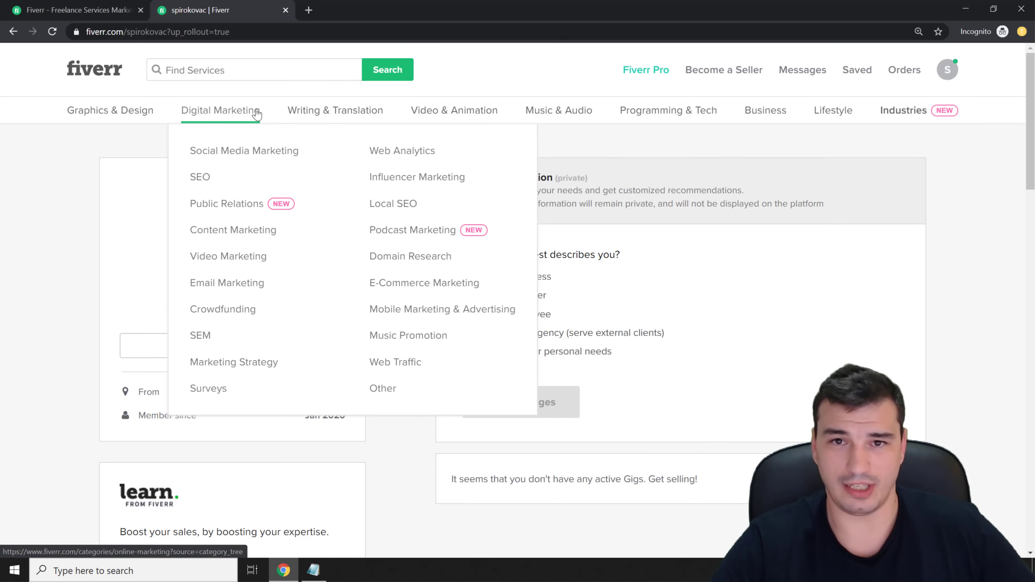
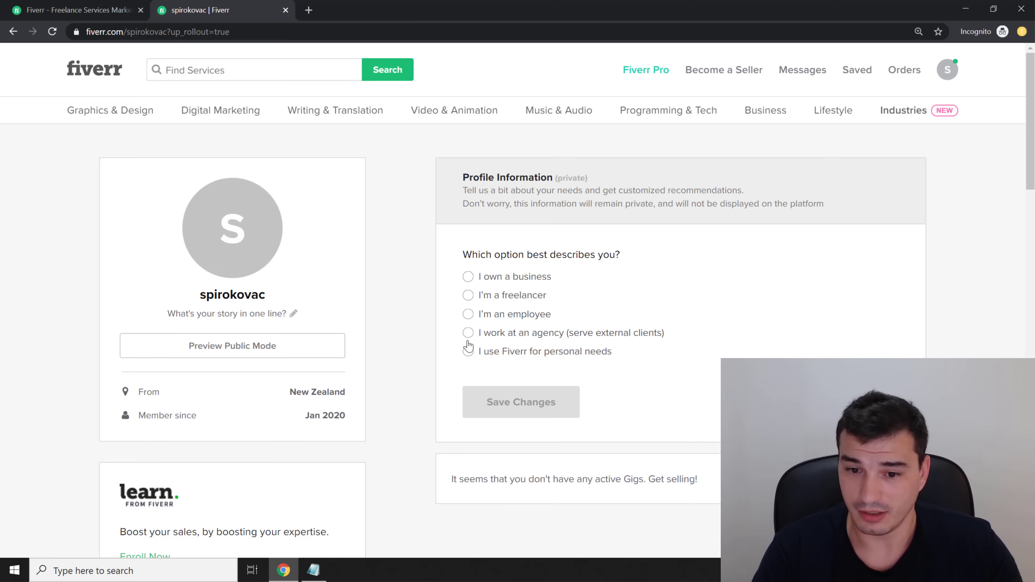
Mark yourself as a freelancer in the Advertising, Marketing and PR industry and save the answers
left_click(468, 295)
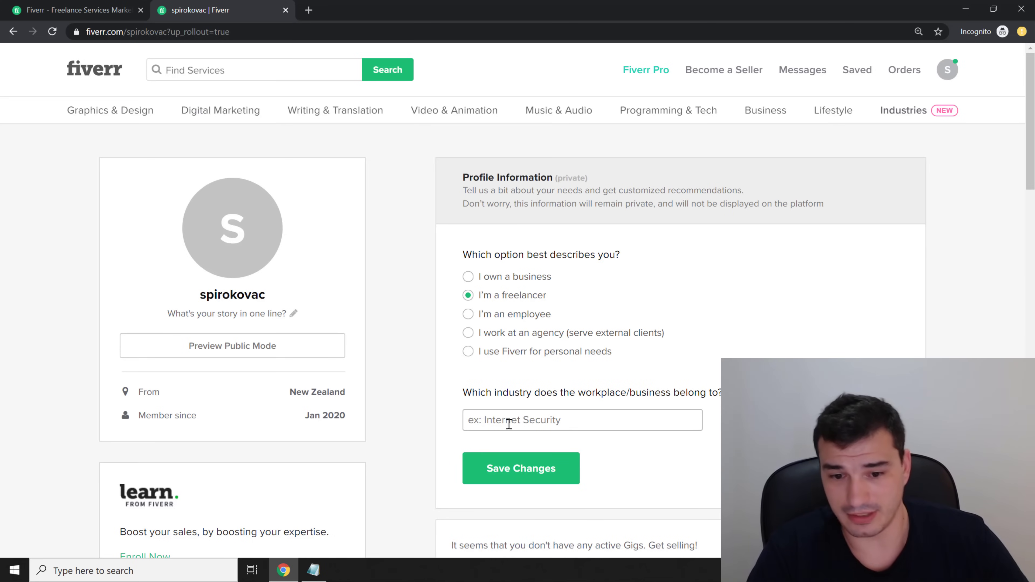
left_click(526, 421)
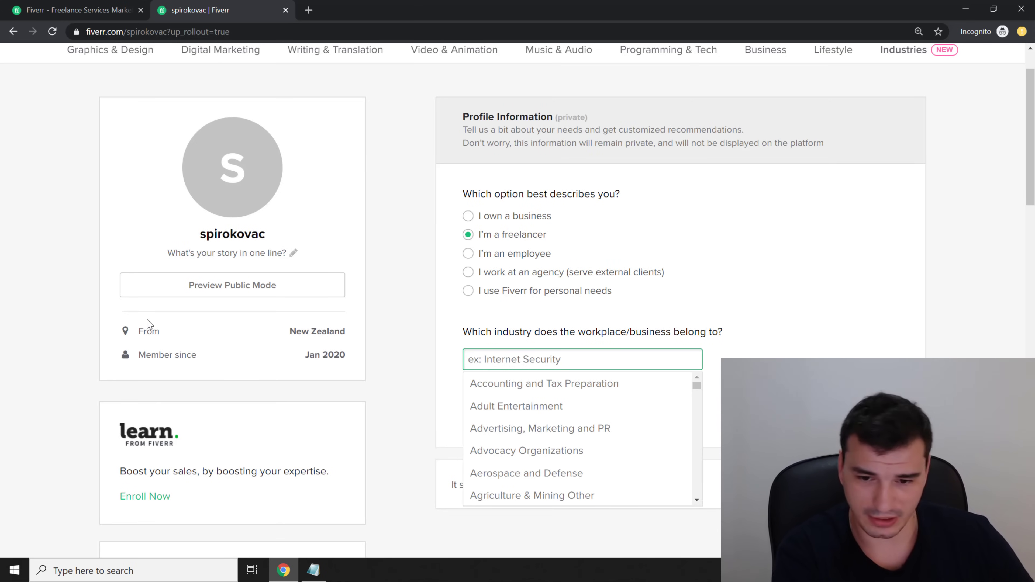
type("Youtube")
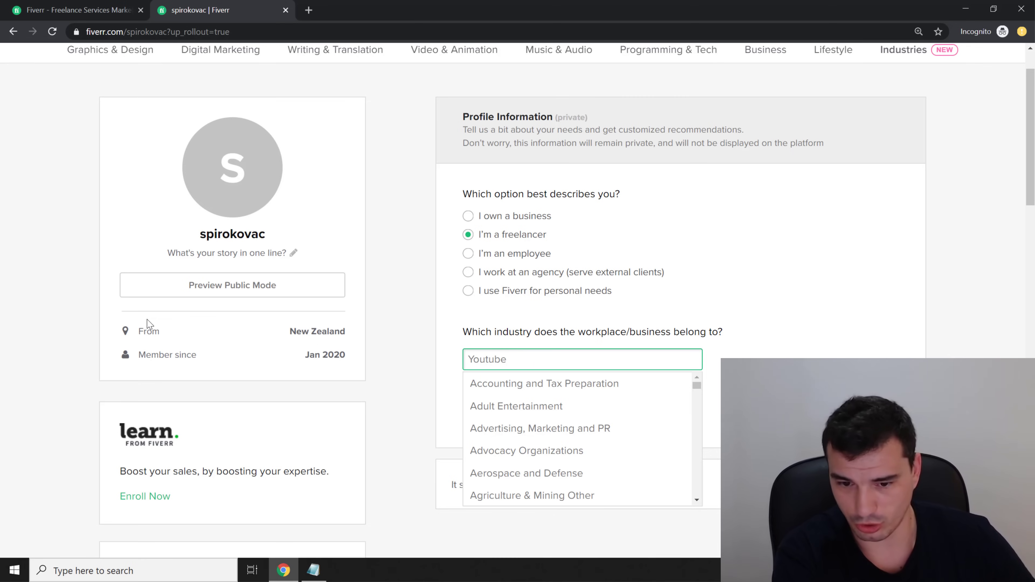
key("ctrl+a")
key("BackSpace")
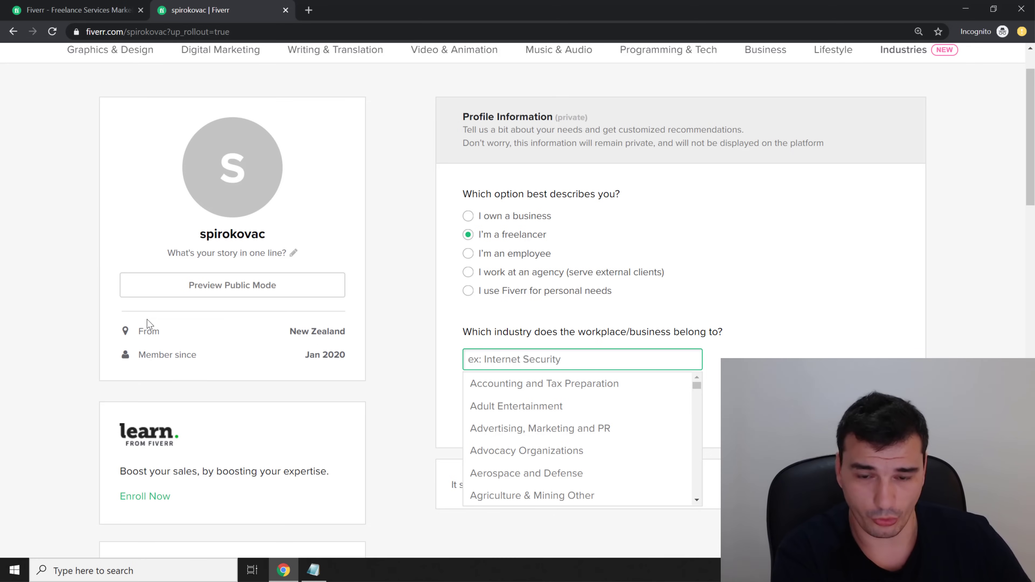
type("Marketing")
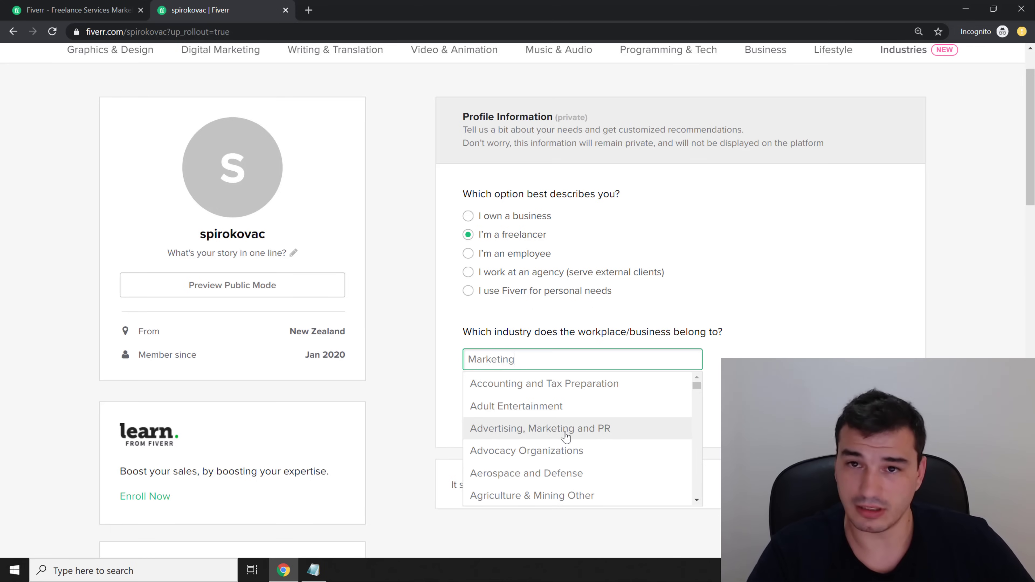
left_click(567, 436)
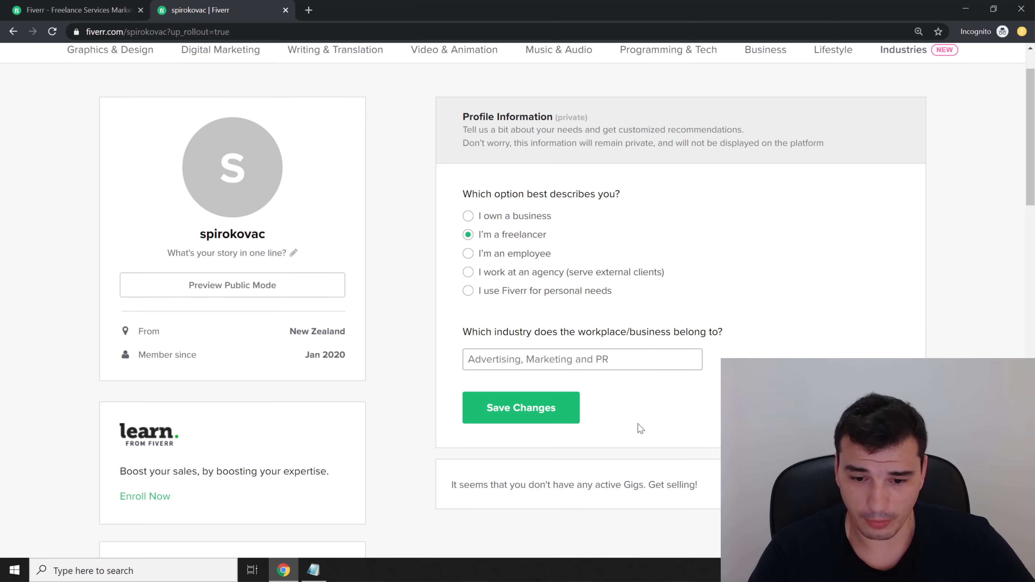
left_click(522, 415)
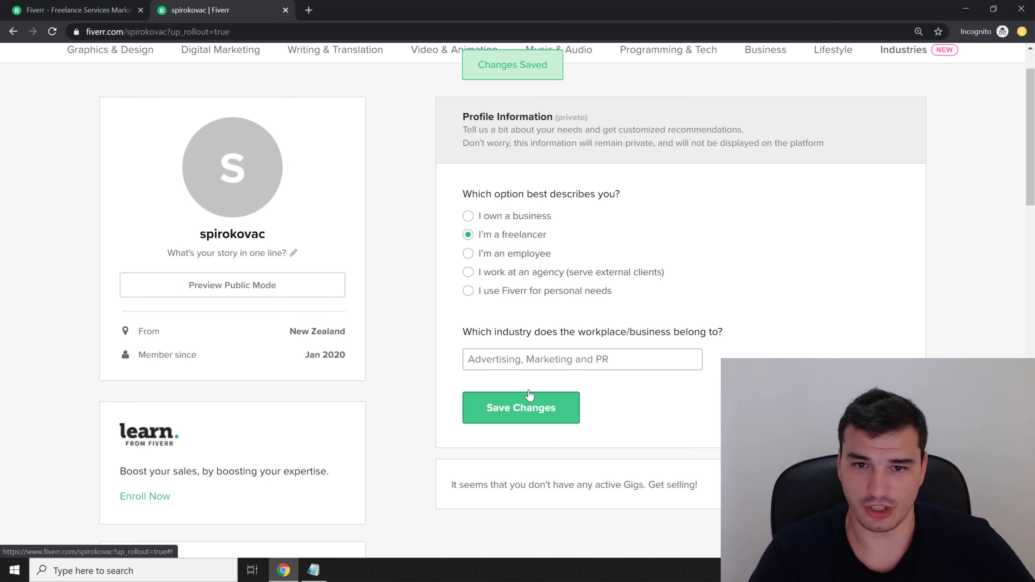
scroll(440, 301, "up", 2)
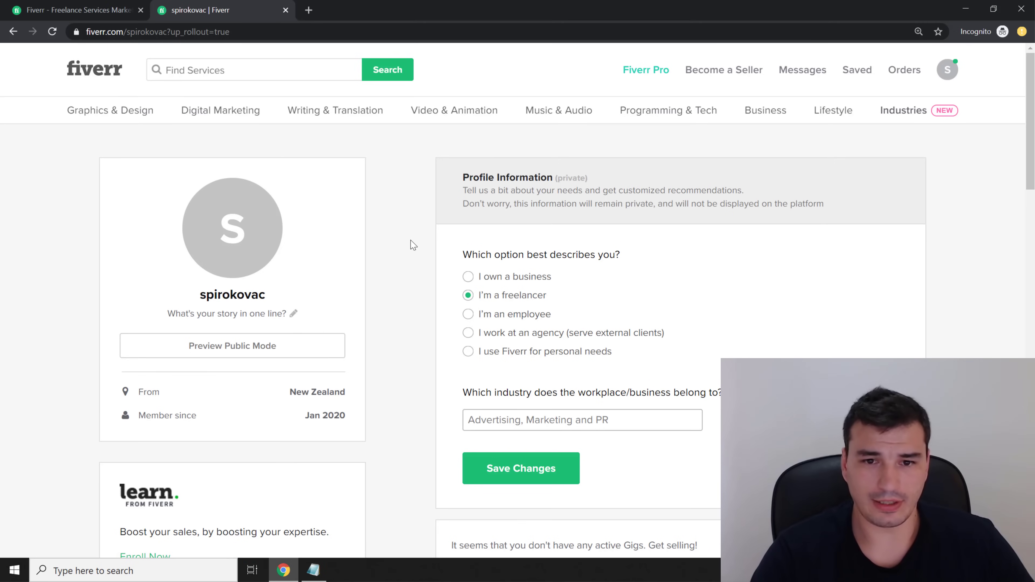
Upload sk_profile_picture.jpg as the profile photo from the avatar's camera icon
left_click(232, 227)
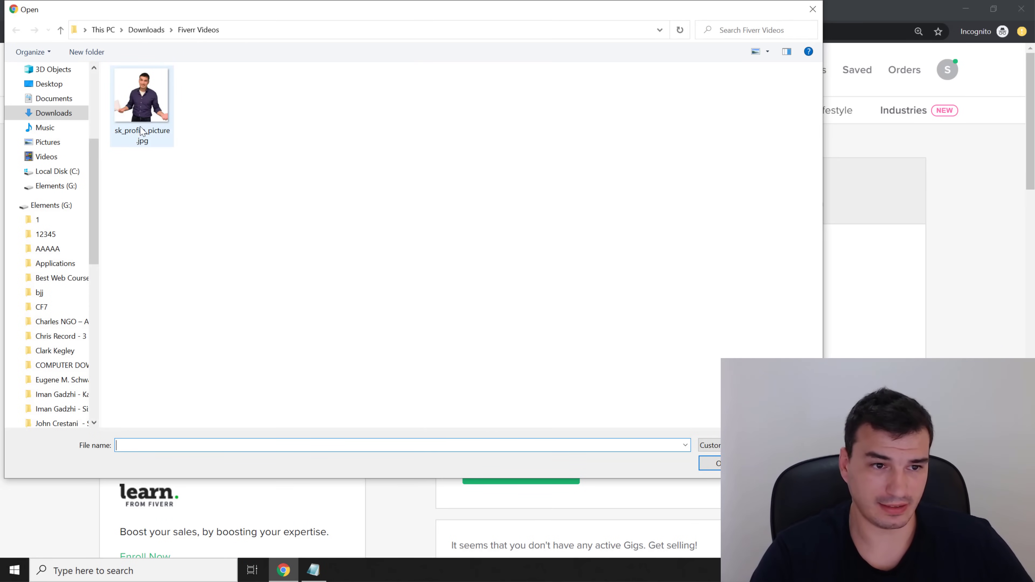
left_click(151, 108)
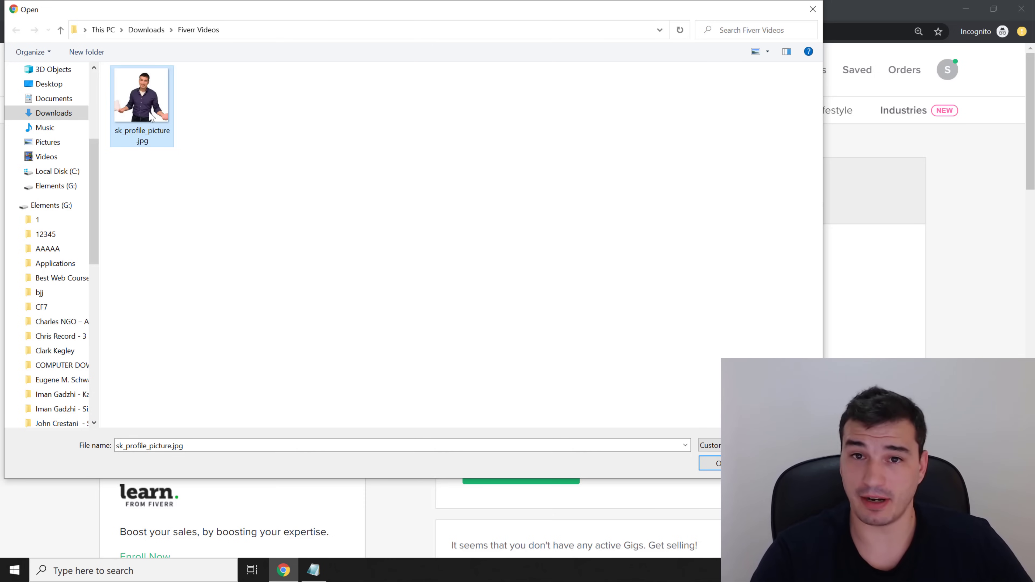
double_click(150, 116)
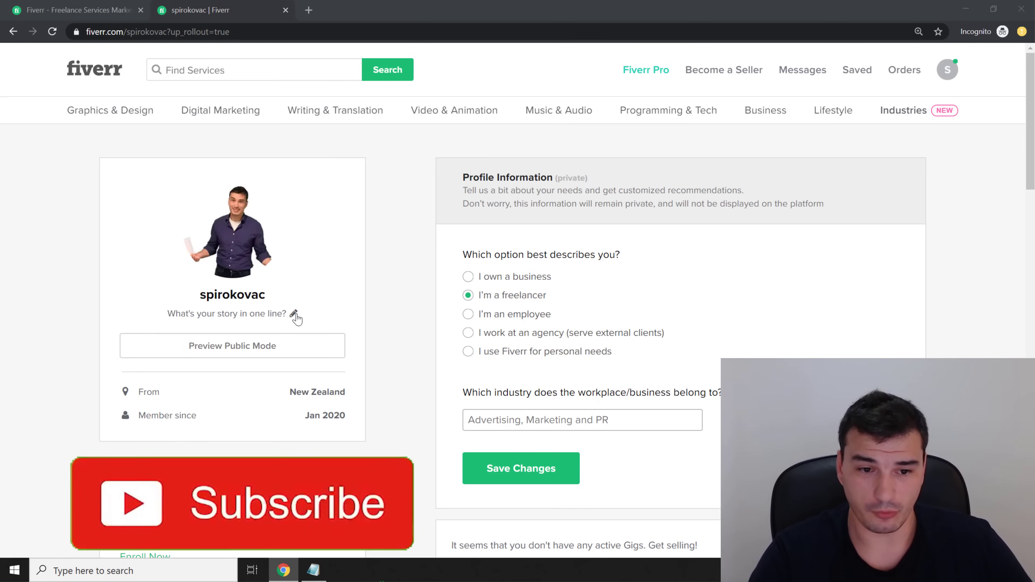
Paste 'Chief Marketing Strategist' as the one-line story and update it
left_click(294, 315)
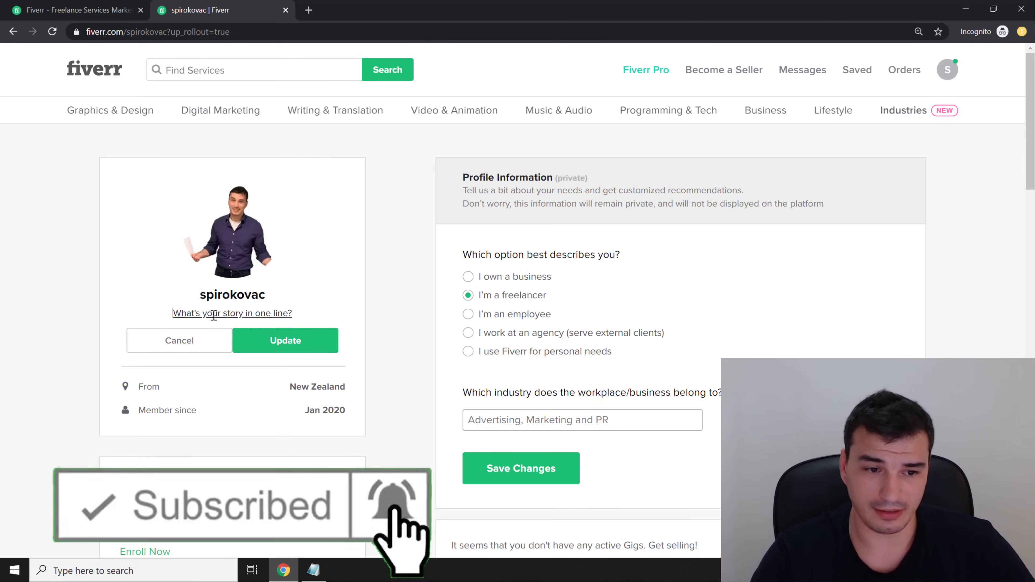
type("Chief Marketing Strategist")
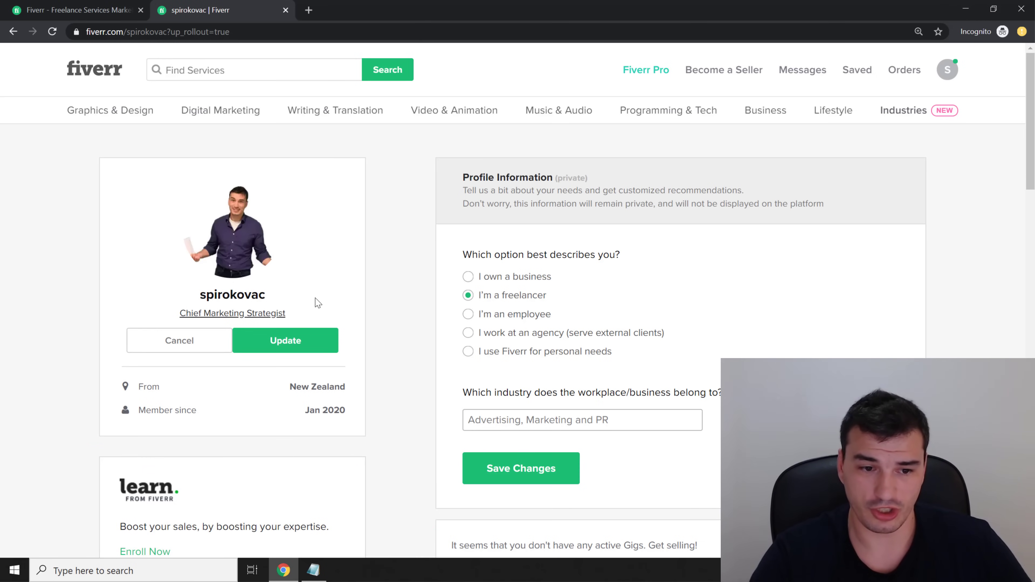
left_click(289, 338)
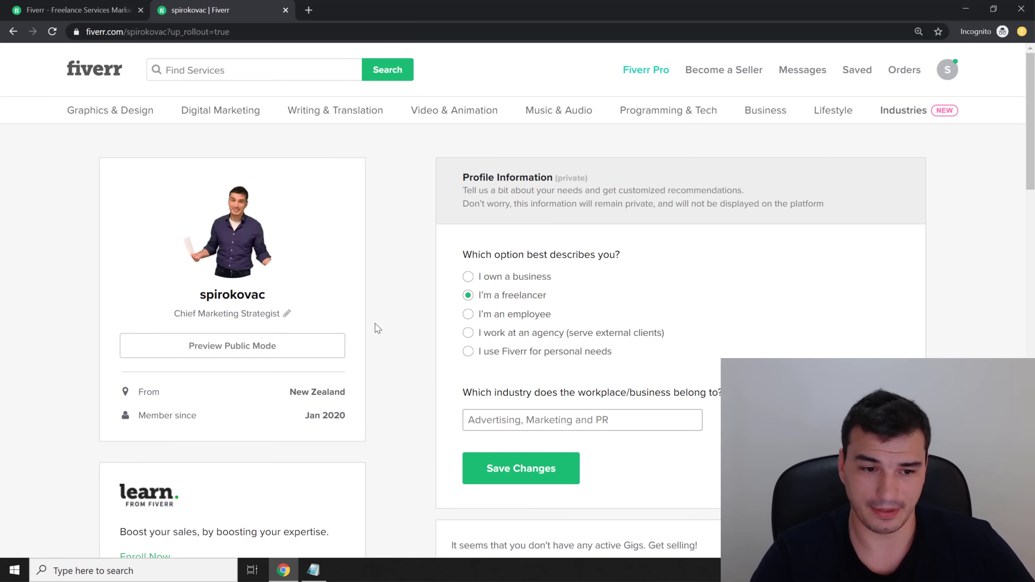
scroll(379, 367, "down", 1)
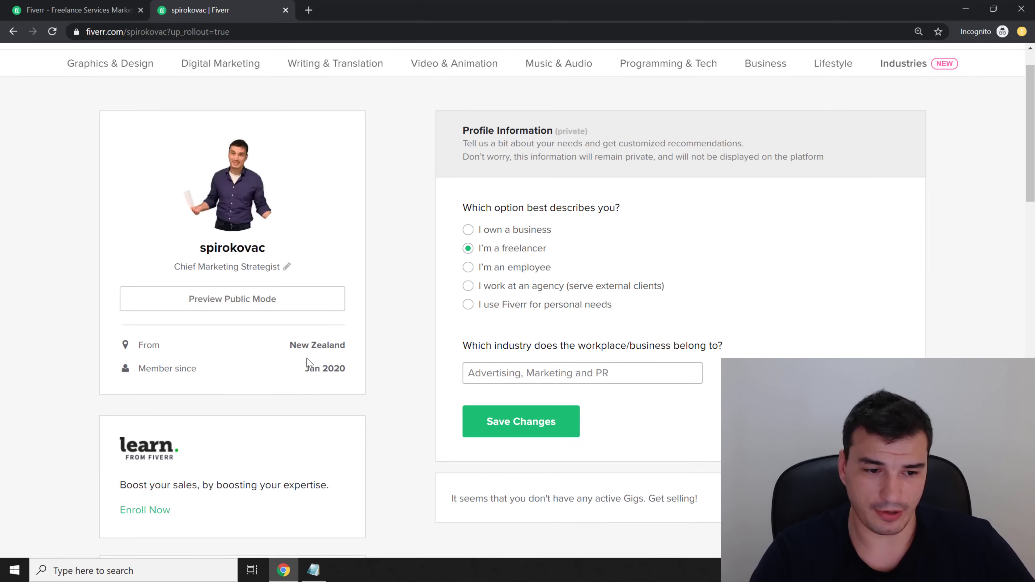
scroll(343, 371, "down", 4)
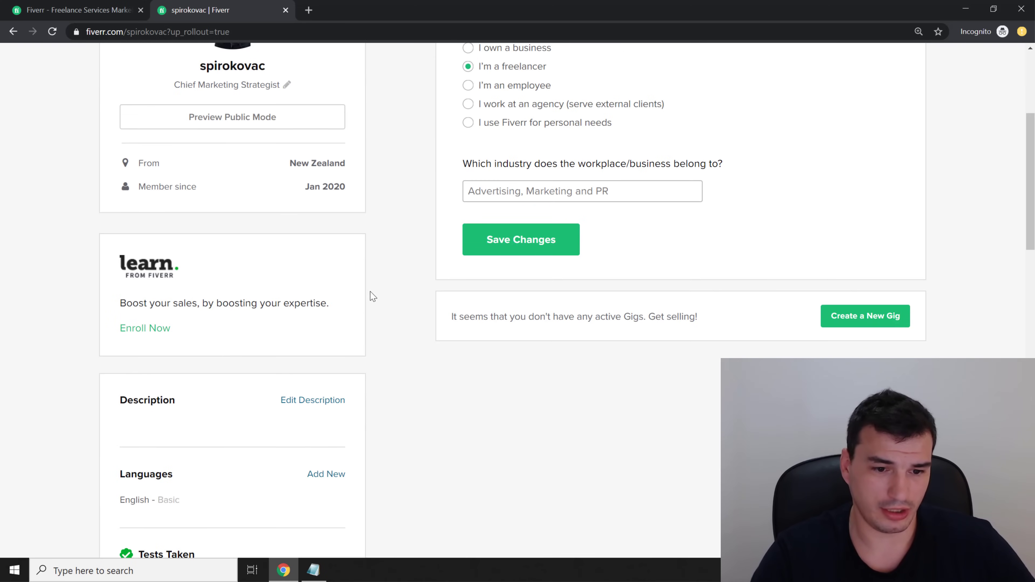
scroll(339, 373, "down", 1)
scroll(383, 356, "up", 1)
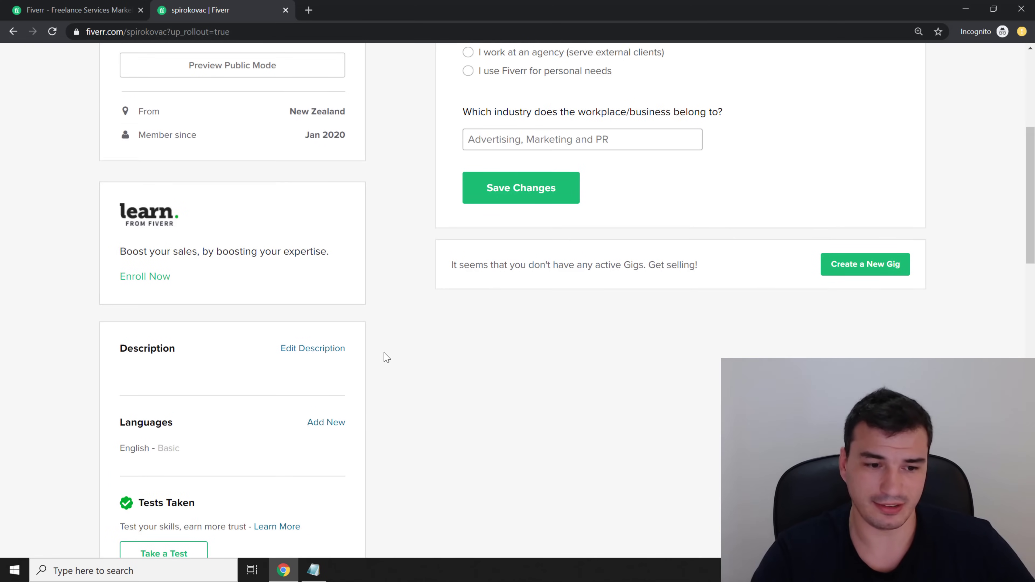
scroll(381, 393, "down", 2)
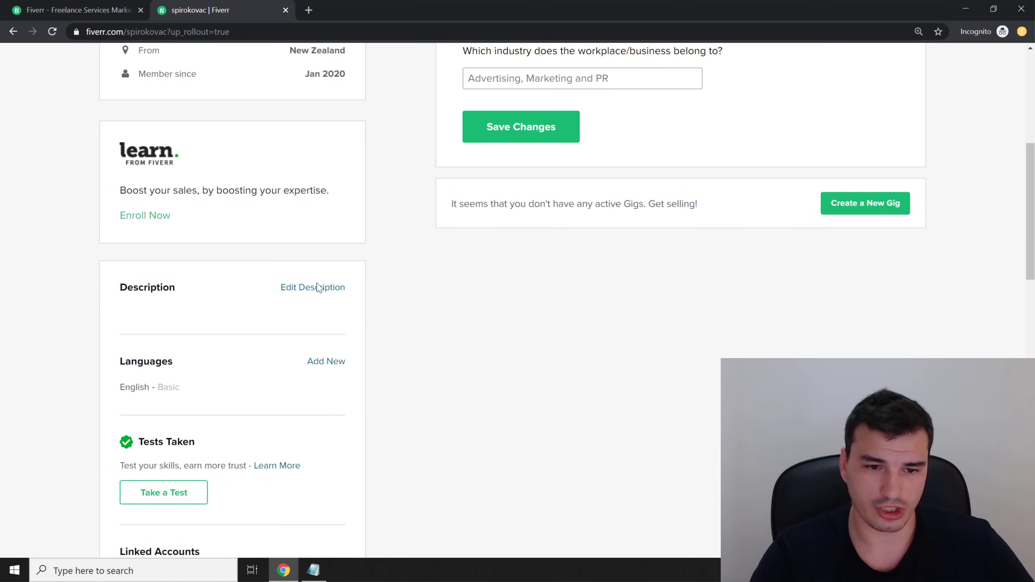
Paste the YouTube Certified Channel Growth Expert bio (9 years' experience) into the description and update
left_click(313, 287)
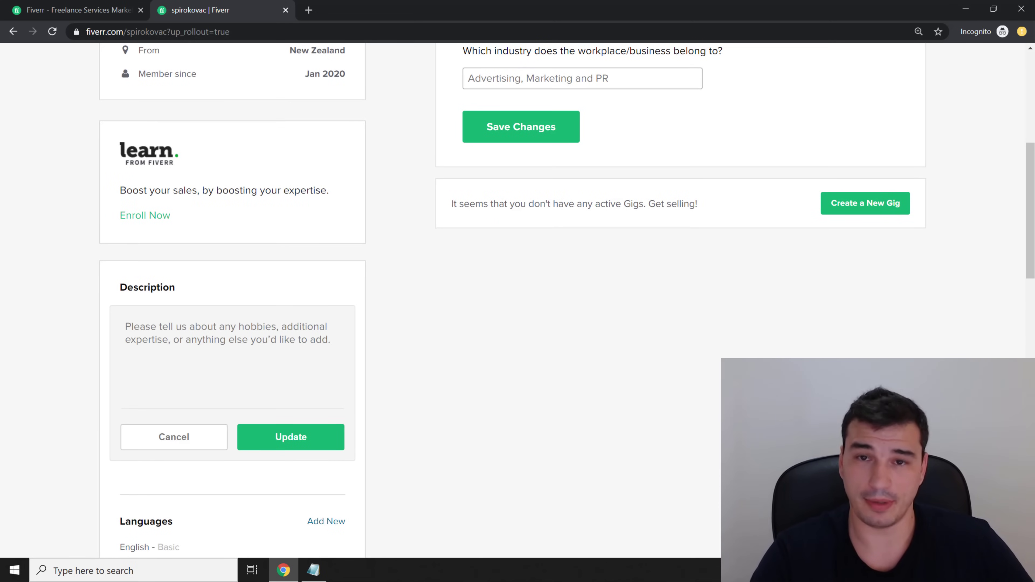
key("ctrl+v")
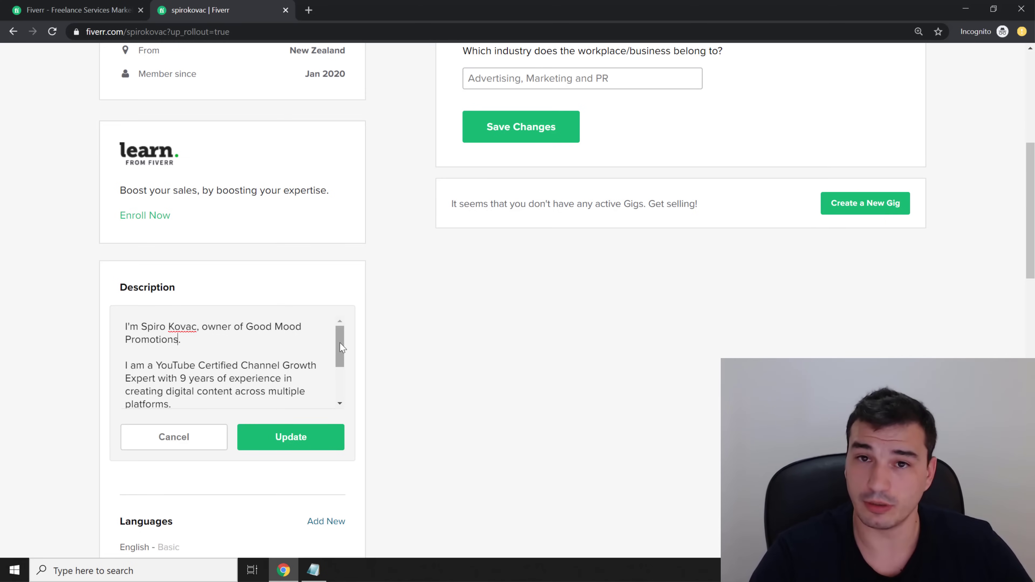
left_click_drag(338, 343, 337, 378)
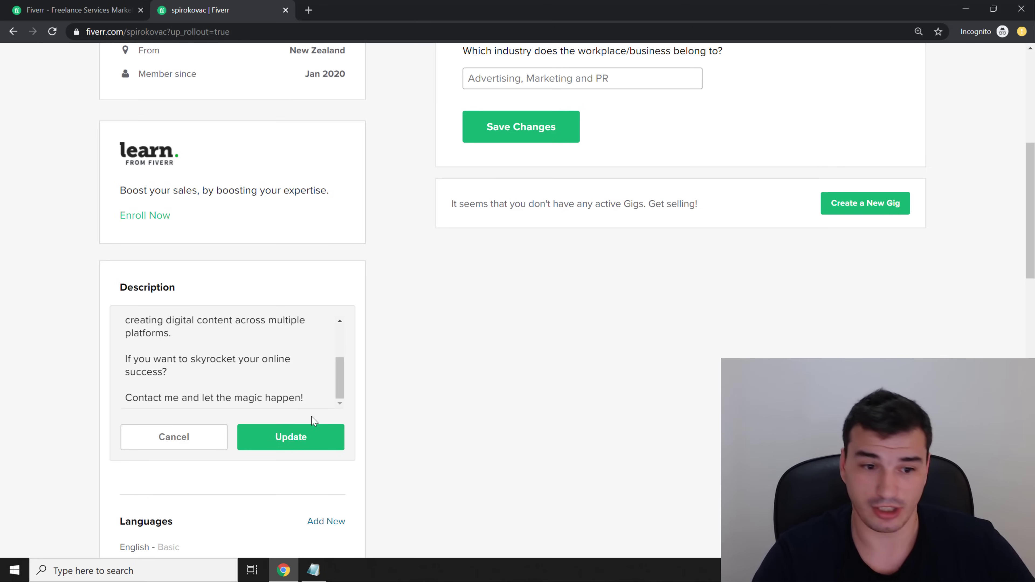
left_click(304, 454)
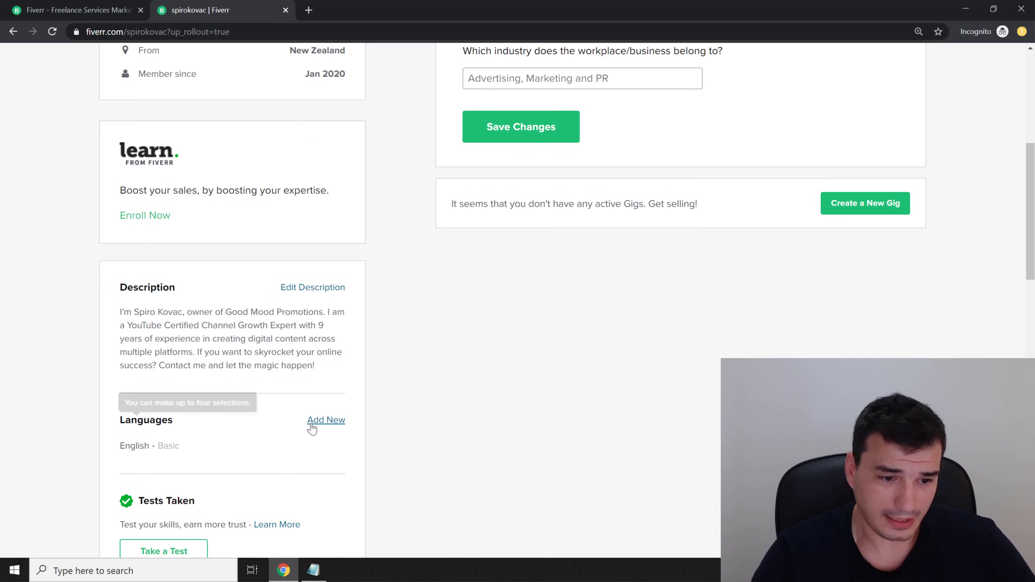
Change the English language level to Native/Bilingual
left_click(328, 422)
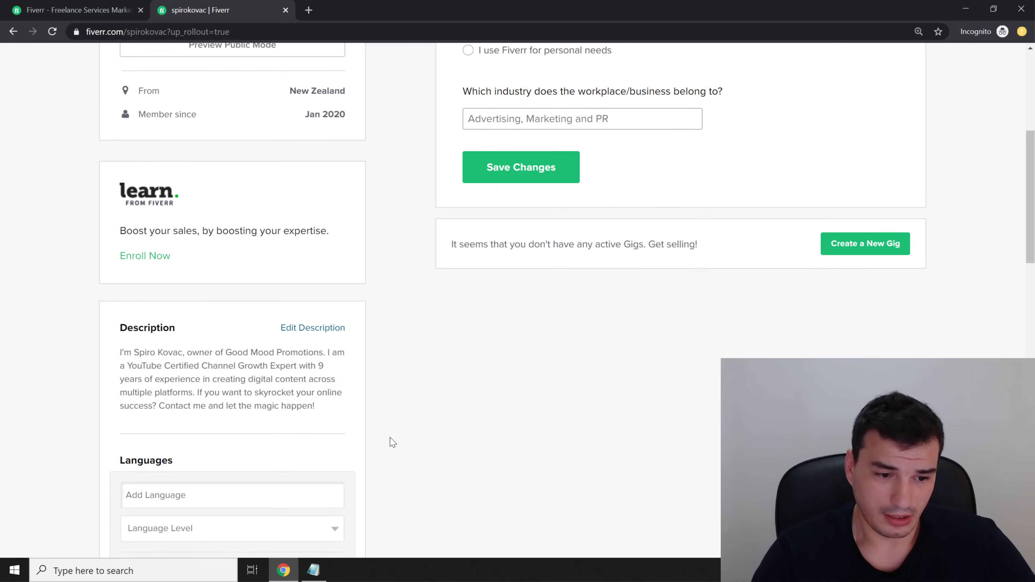
scroll(285, 408, "down", 5)
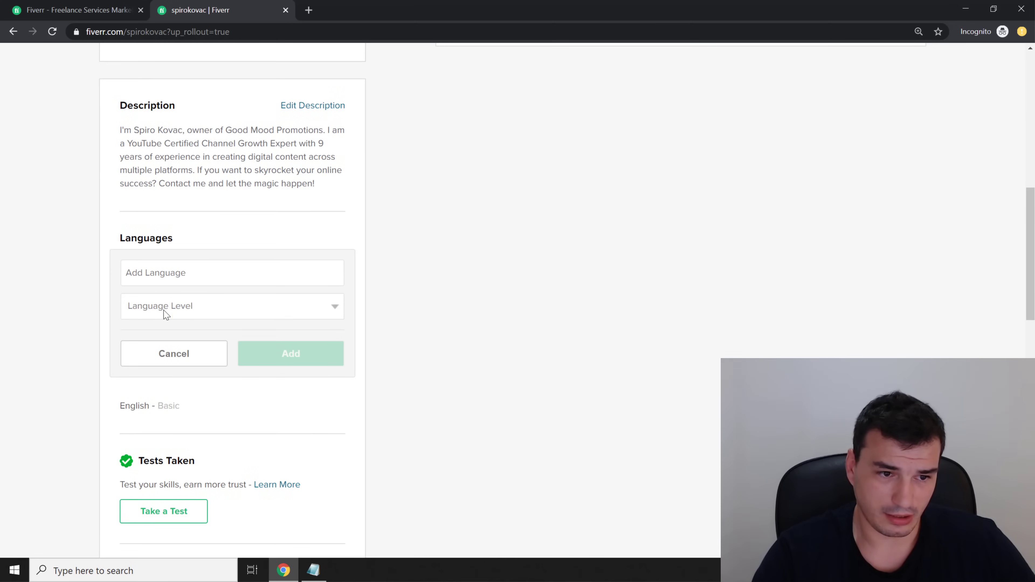
left_click(173, 351)
left_click(190, 266)
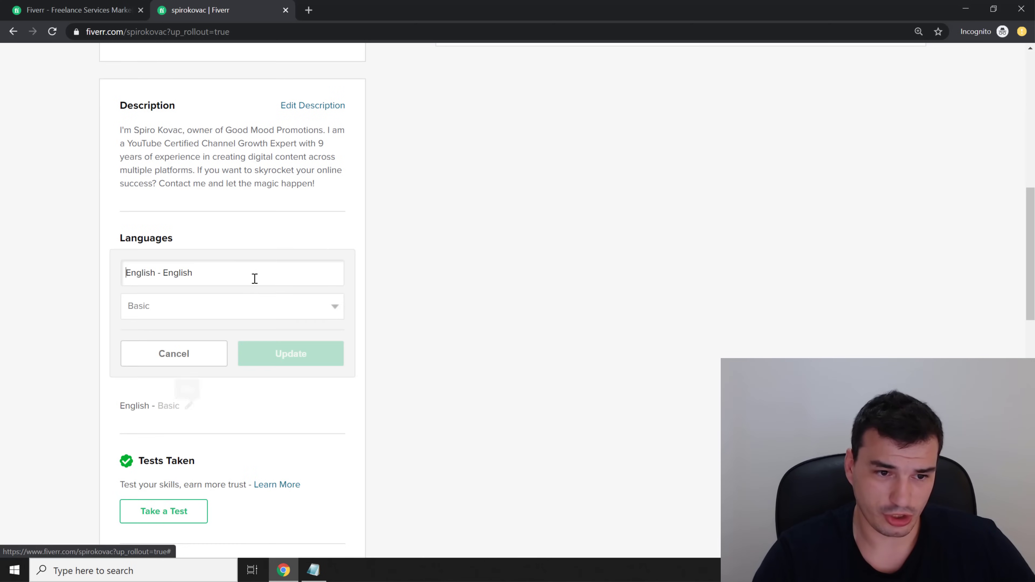
left_click(252, 310)
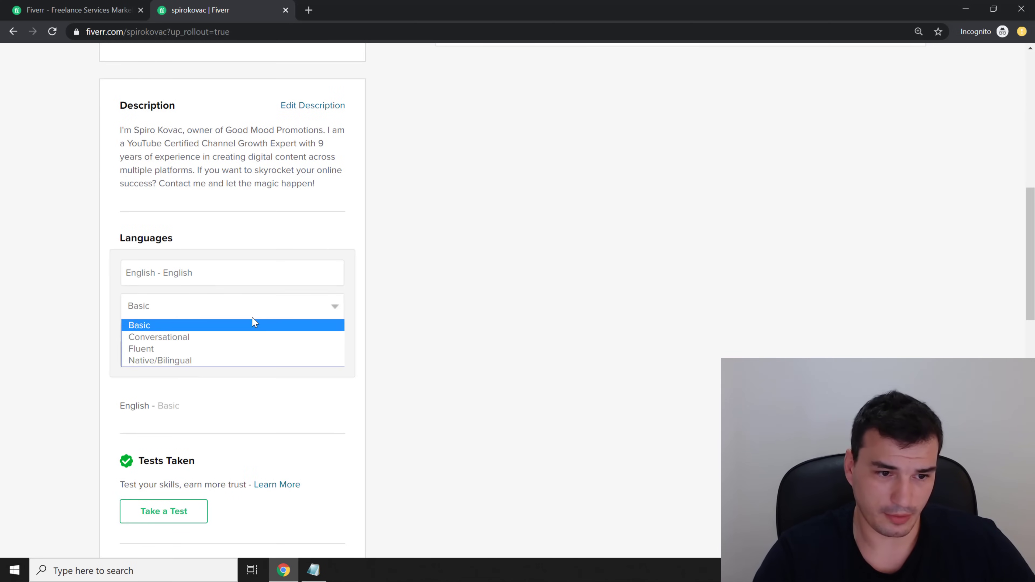
left_click(243, 361)
left_click(299, 354)
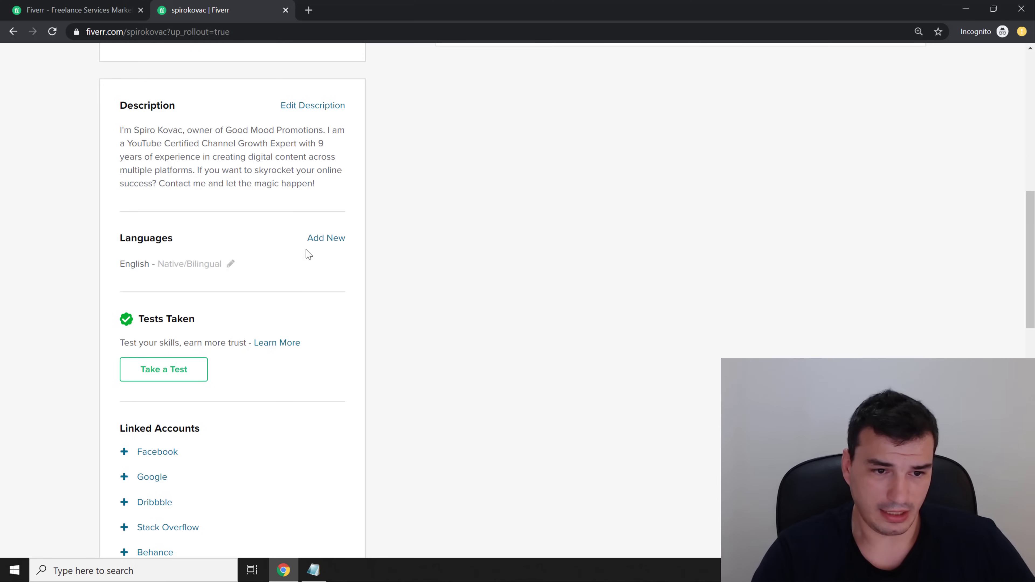
Add Croatian - Hrvatski as a Native/Bilingual language
left_click(326, 240)
type("Croatian - Hrvatski")
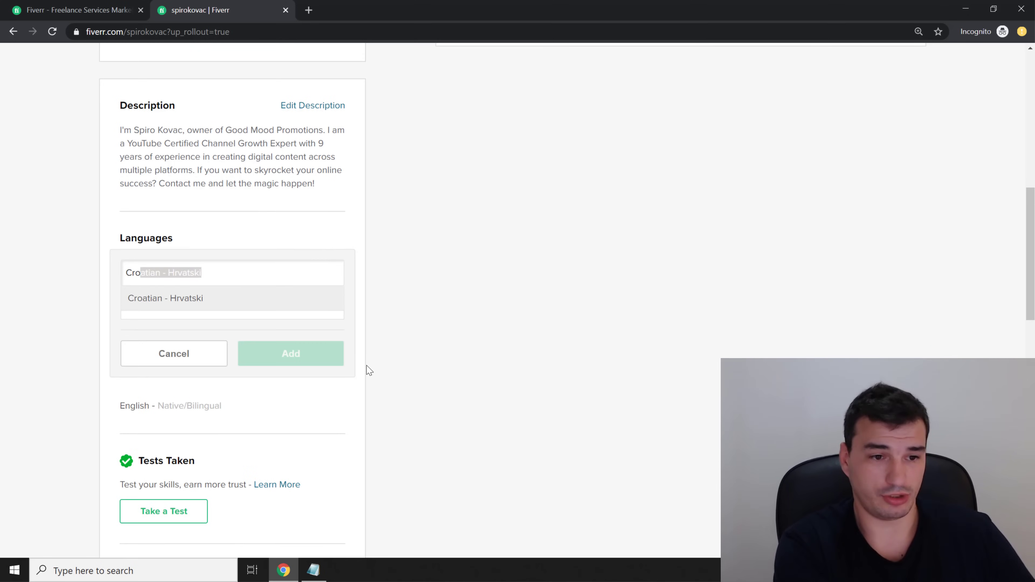
key("Return")
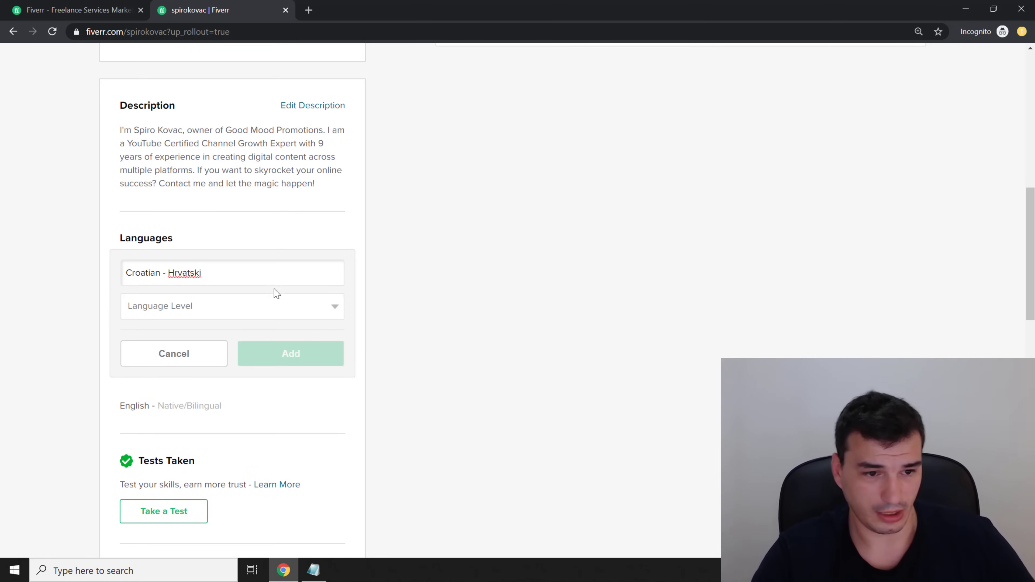
left_click(276, 302)
left_click(259, 361)
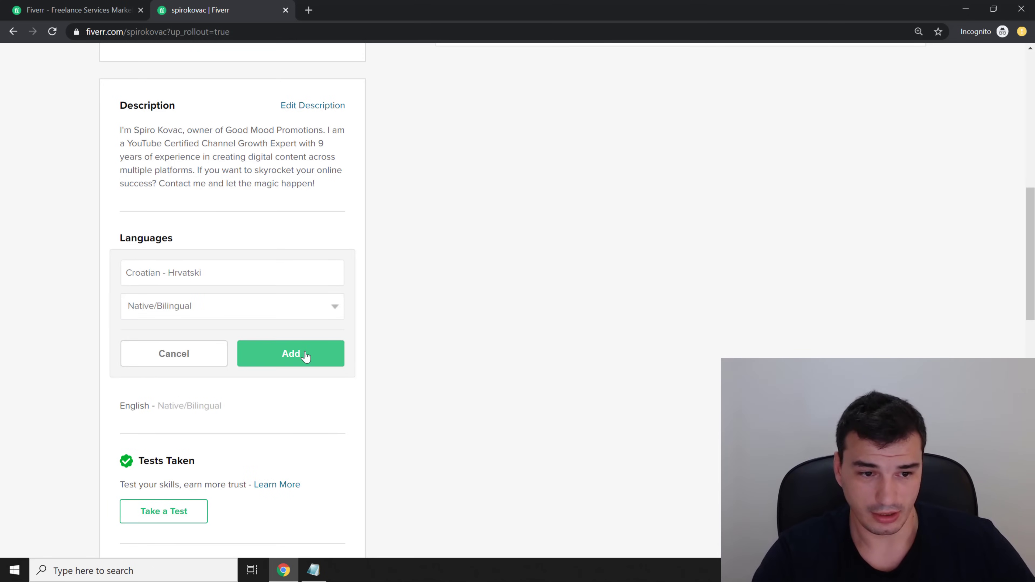
left_click(304, 353)
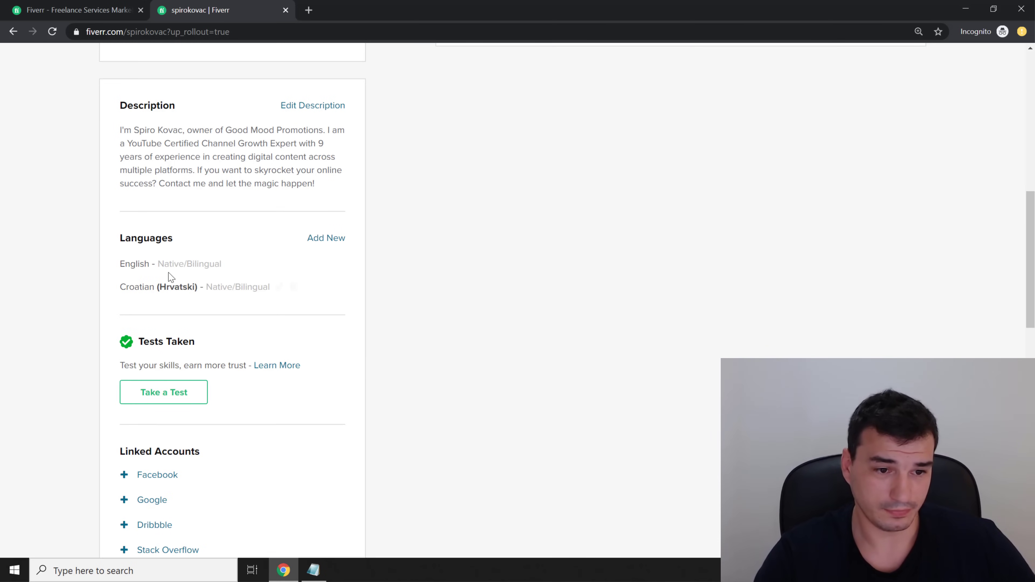
scroll(532, 337, "down", 3)
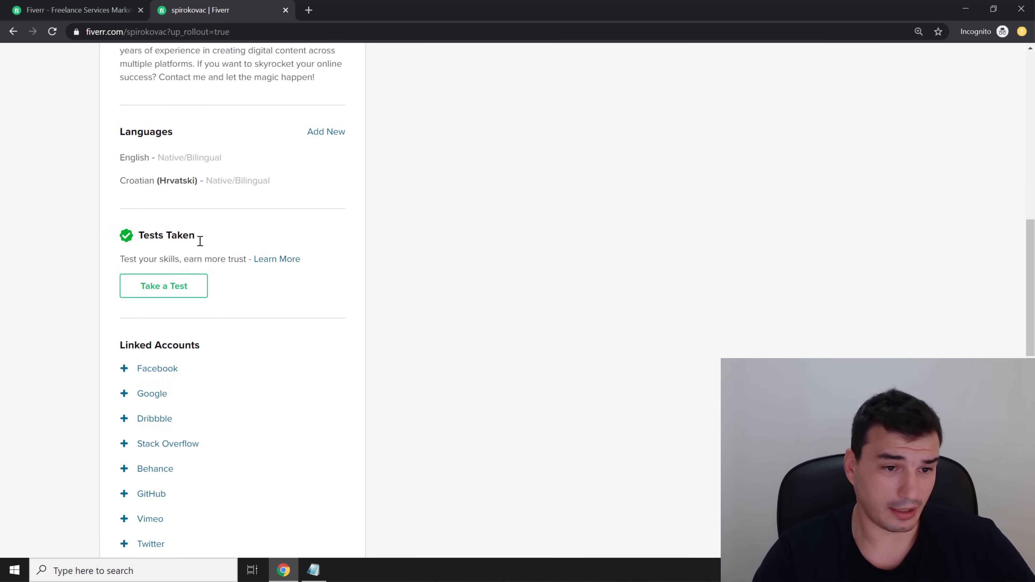
scroll(393, 289, "down", 3)
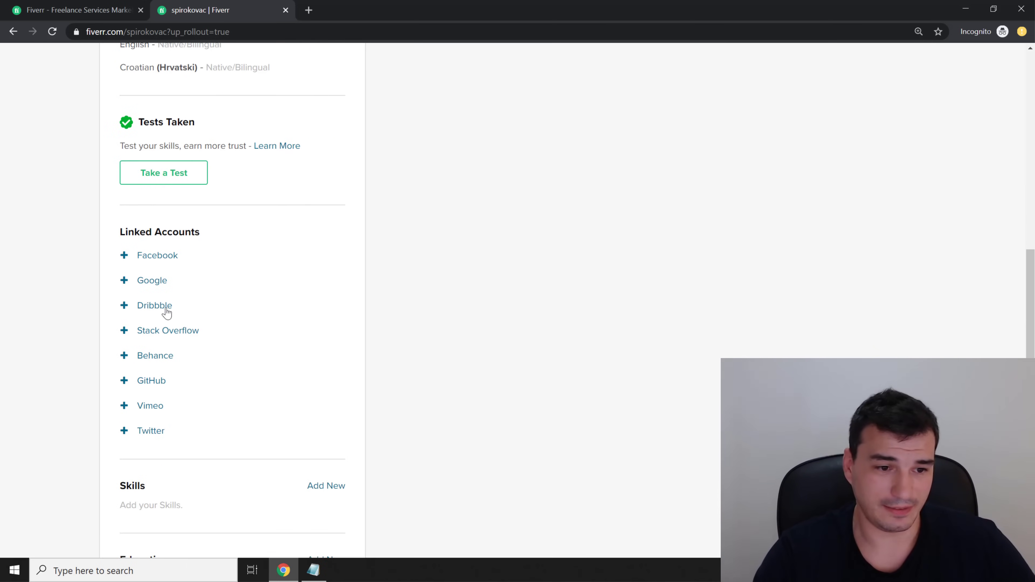
left_click(138, 284)
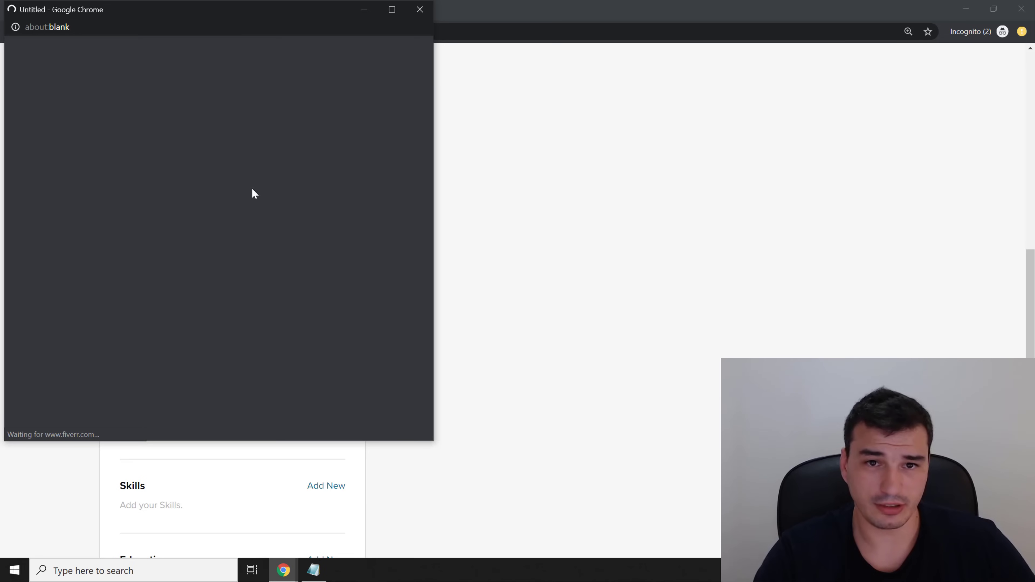
scroll(354, 391, "down", 5)
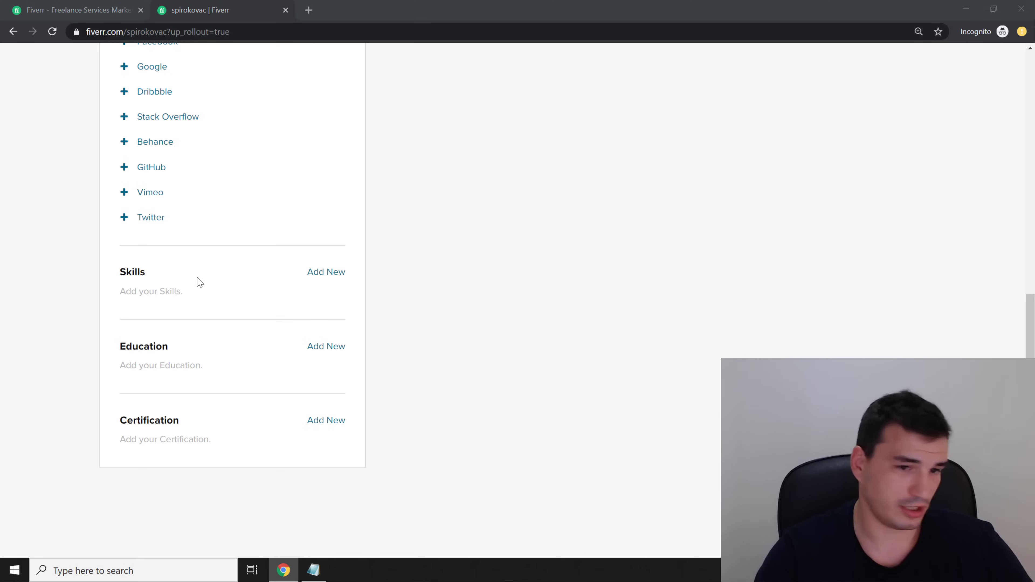
Add Social Media Marketing as an Expert-level skill
left_click(325, 273)
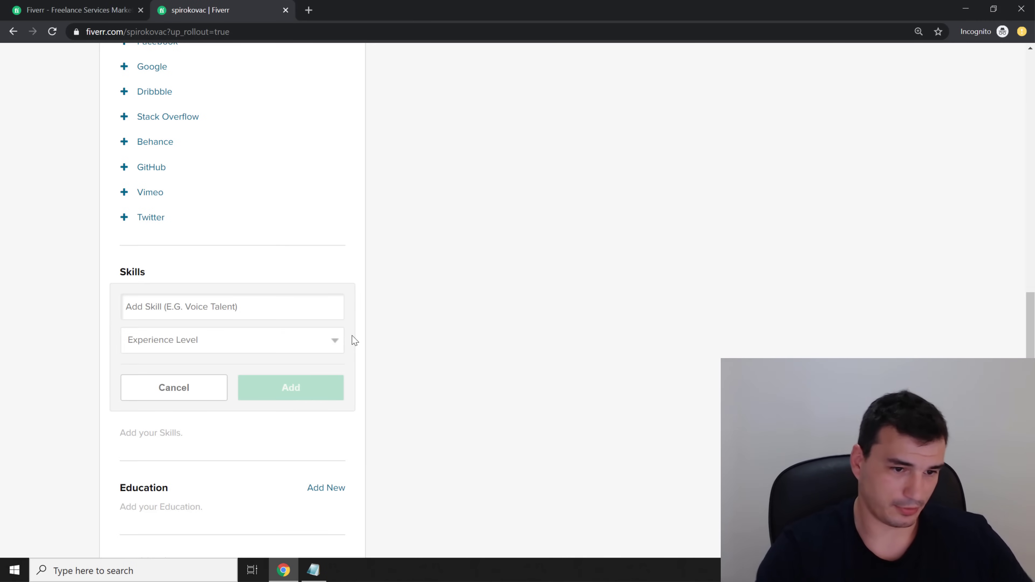
type("So")
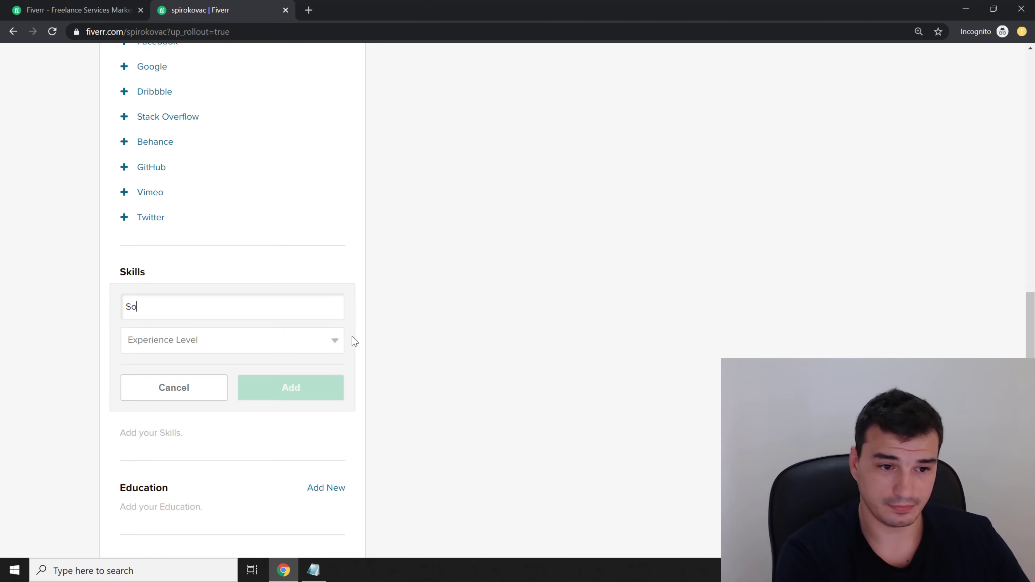
left_click(268, 342)
left_click(256, 383)
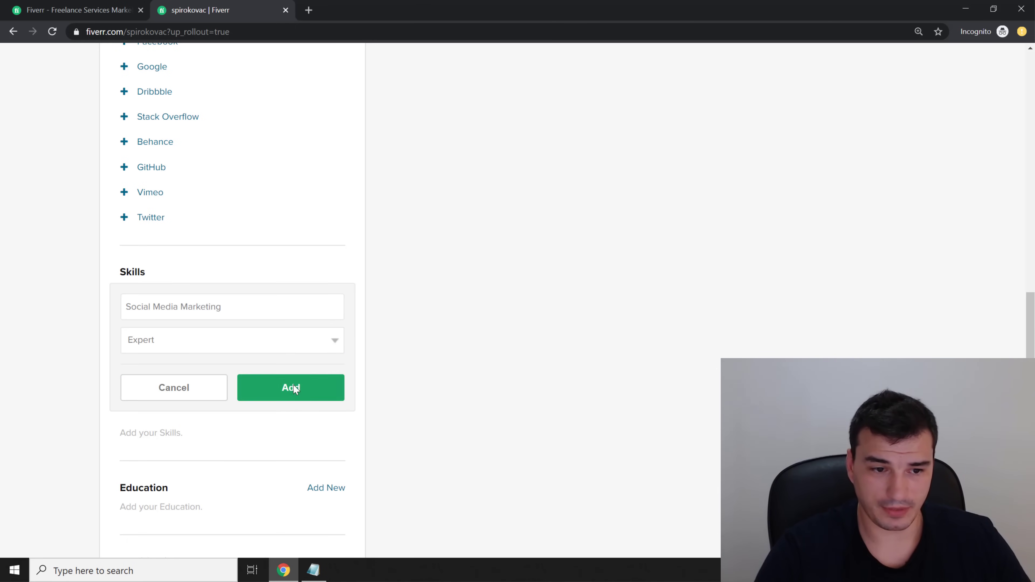
left_click(295, 388)
Add Youtube Seo as an Expert-level skill
left_click(324, 273)
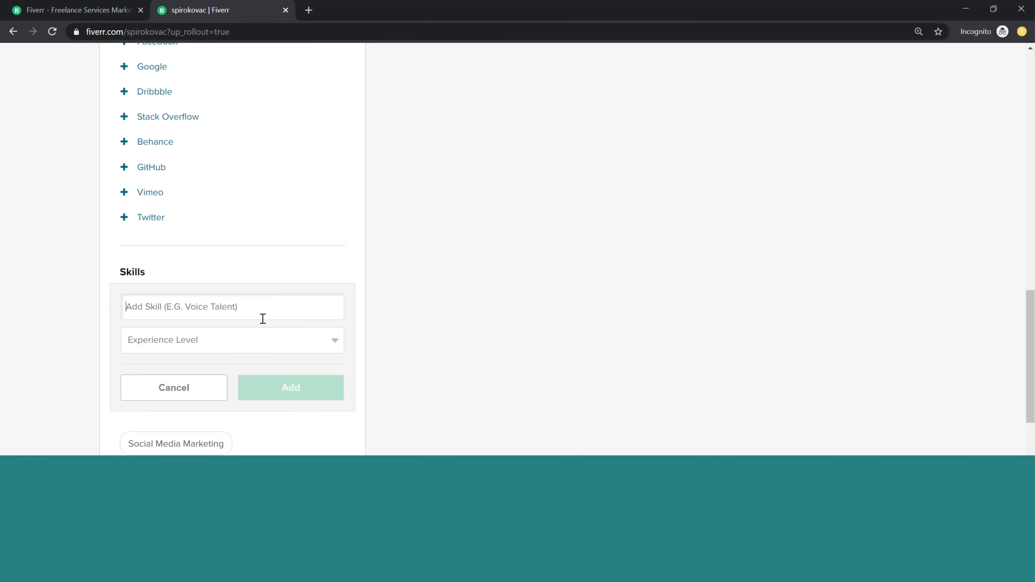
type("YouTube ")
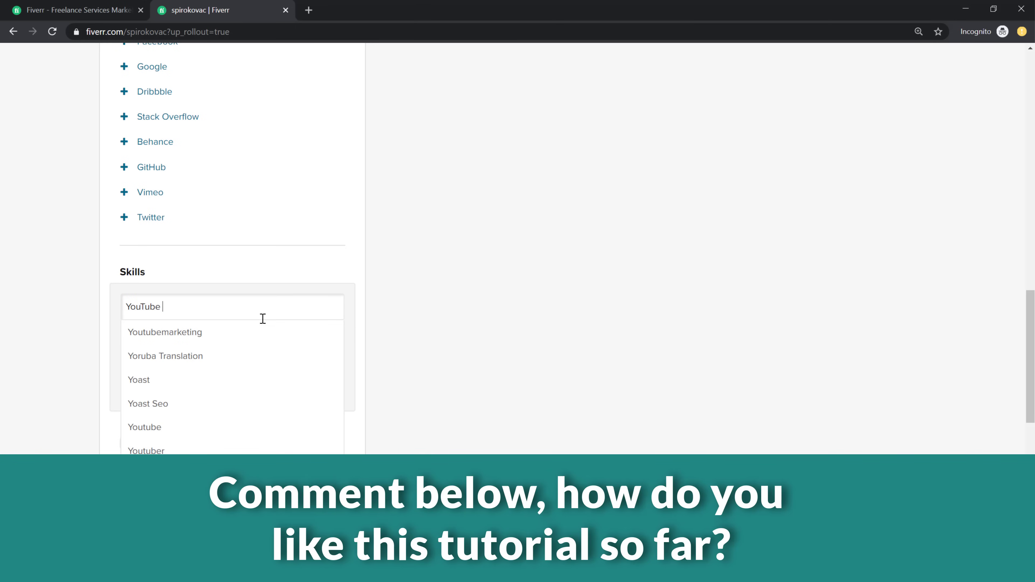
type("SEO")
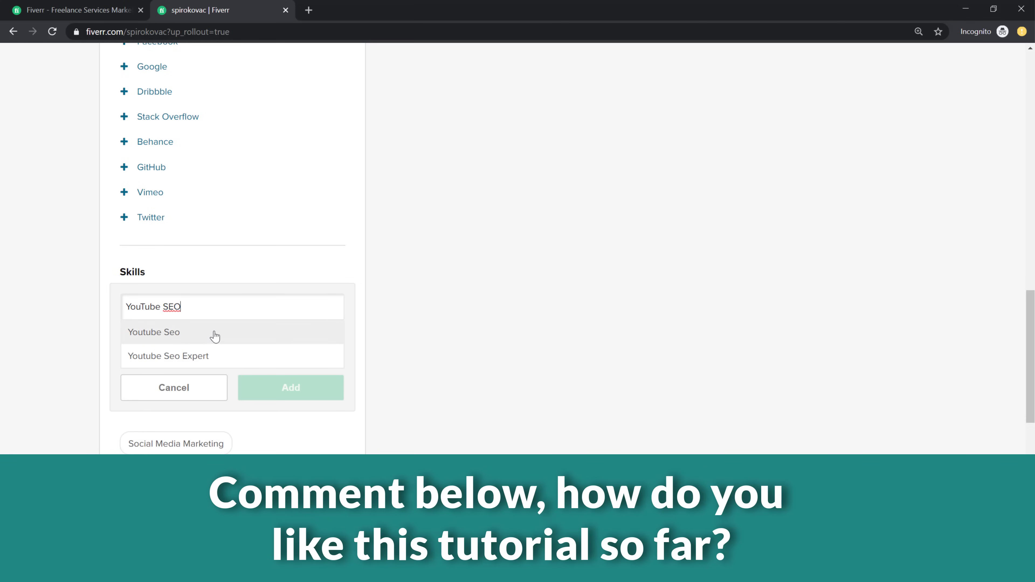
left_click(215, 337)
left_click(285, 344)
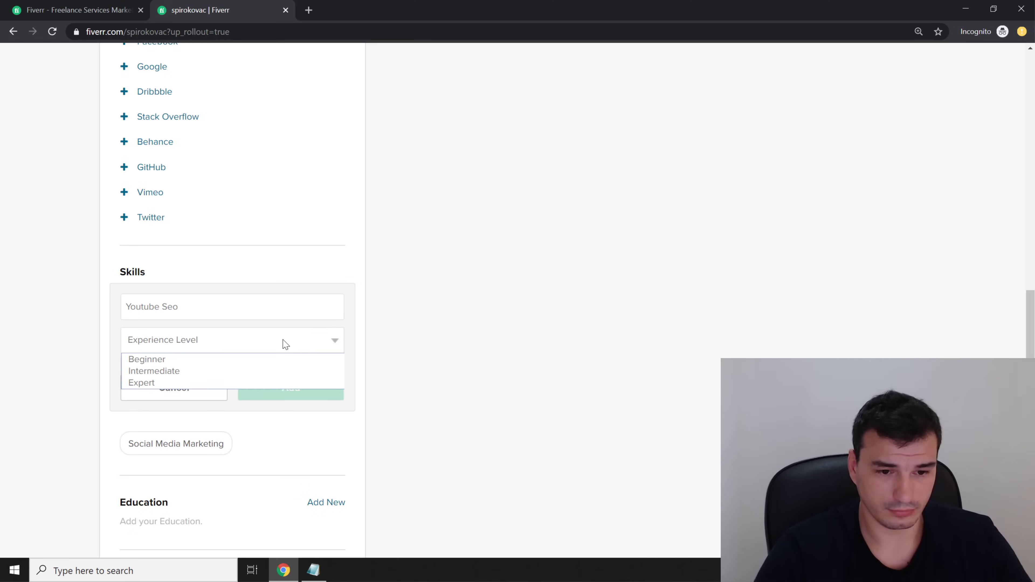
left_click(261, 383)
left_click(293, 389)
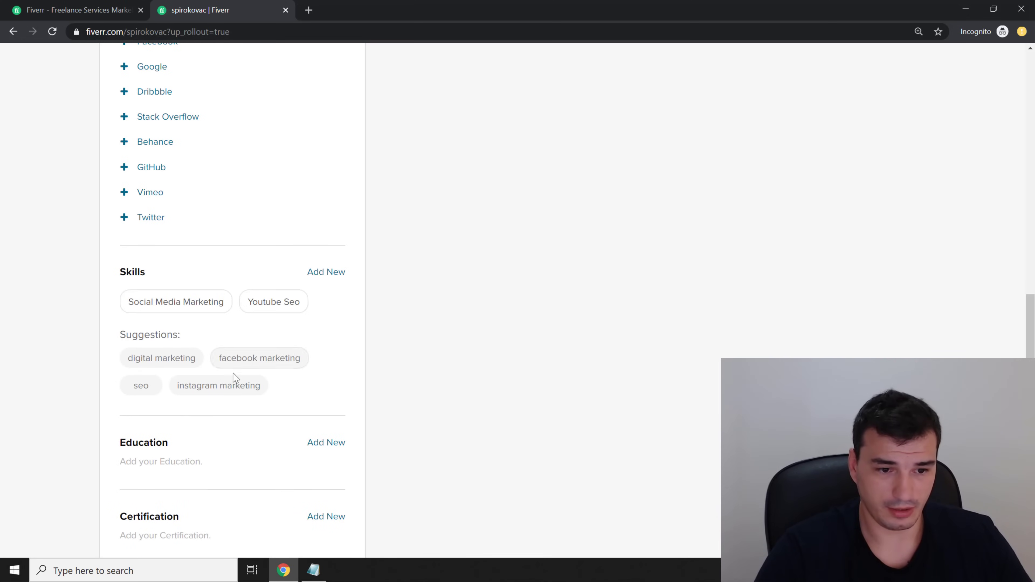
Add Youtube Promotion as an Expert-level skill
left_click(326, 272)
type("Y")
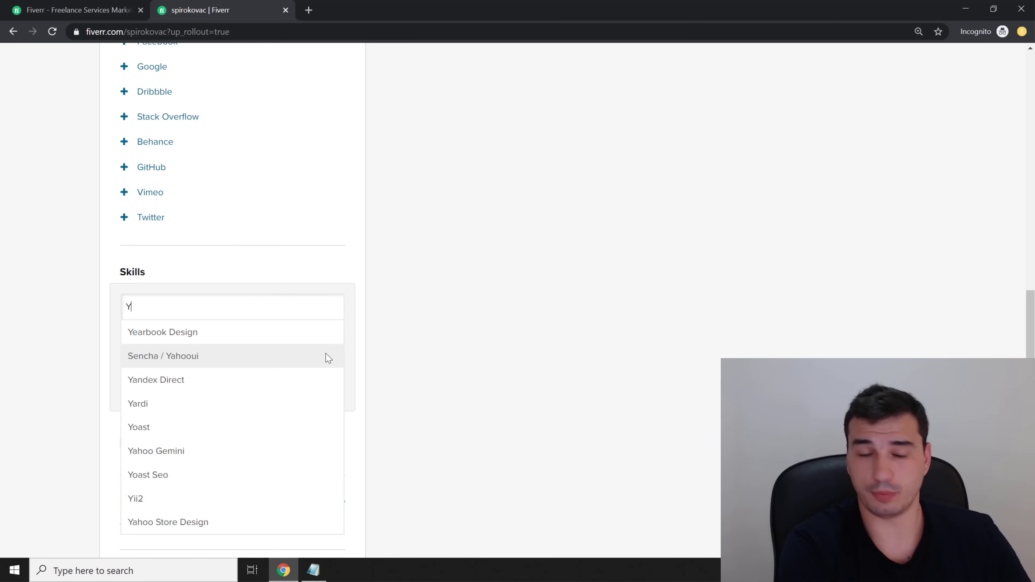
type("outube promotion")
left_click(326, 358)
left_click(293, 345)
left_click(251, 383)
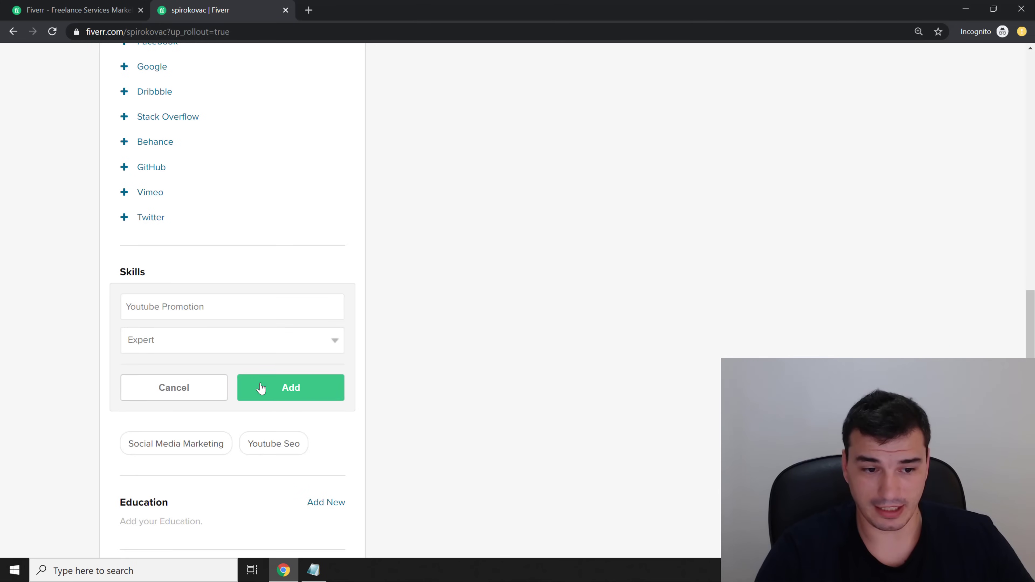
left_click(261, 388)
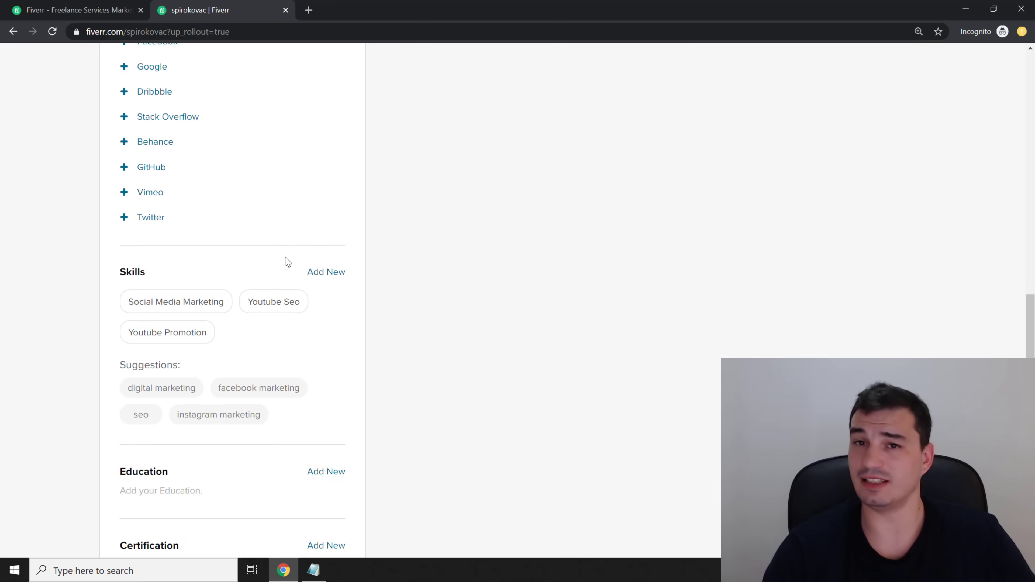
scroll(287, 261, "up", 1)
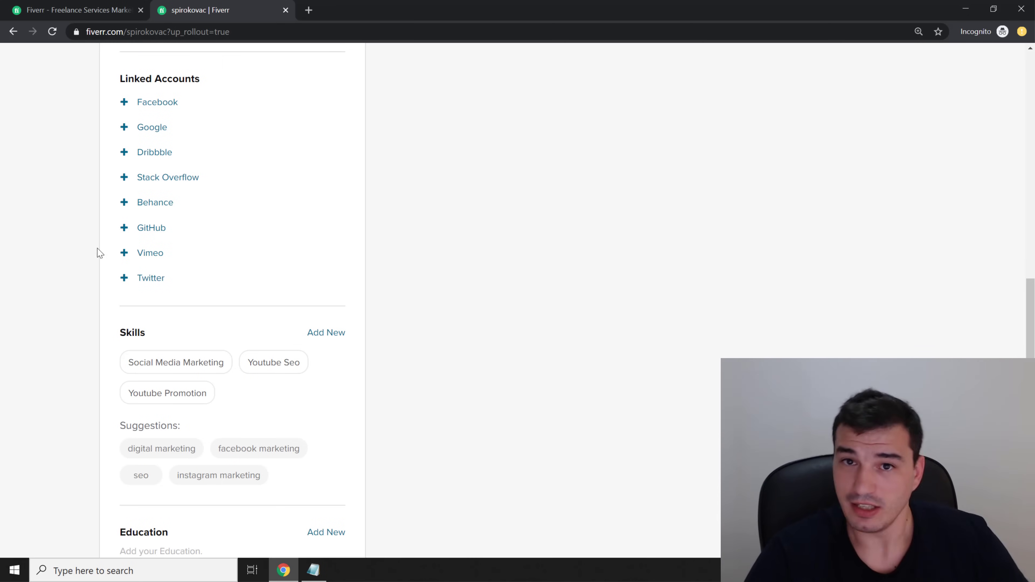
scroll(71, 279, "down", 1)
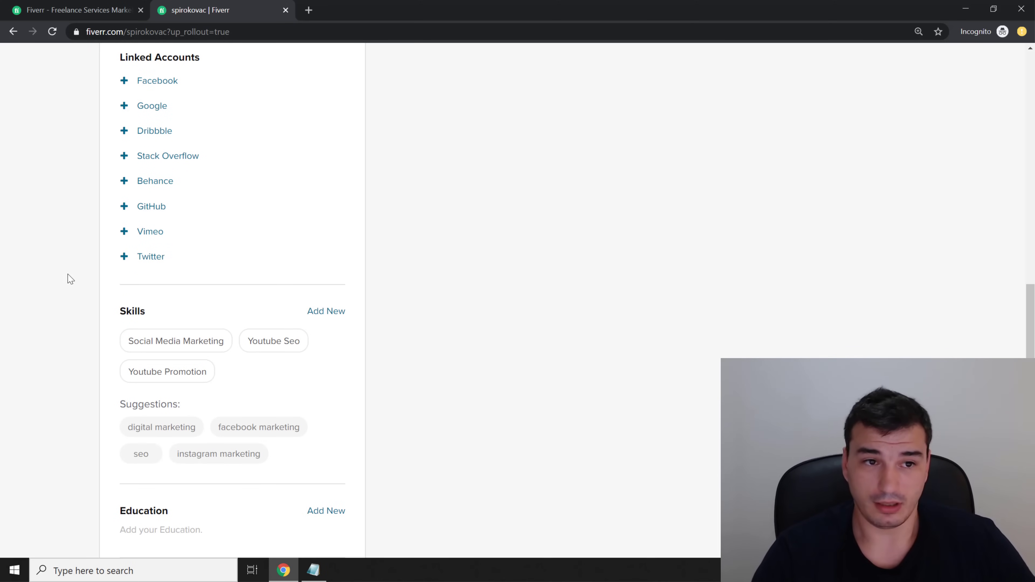
scroll(58, 356, "down", 2)
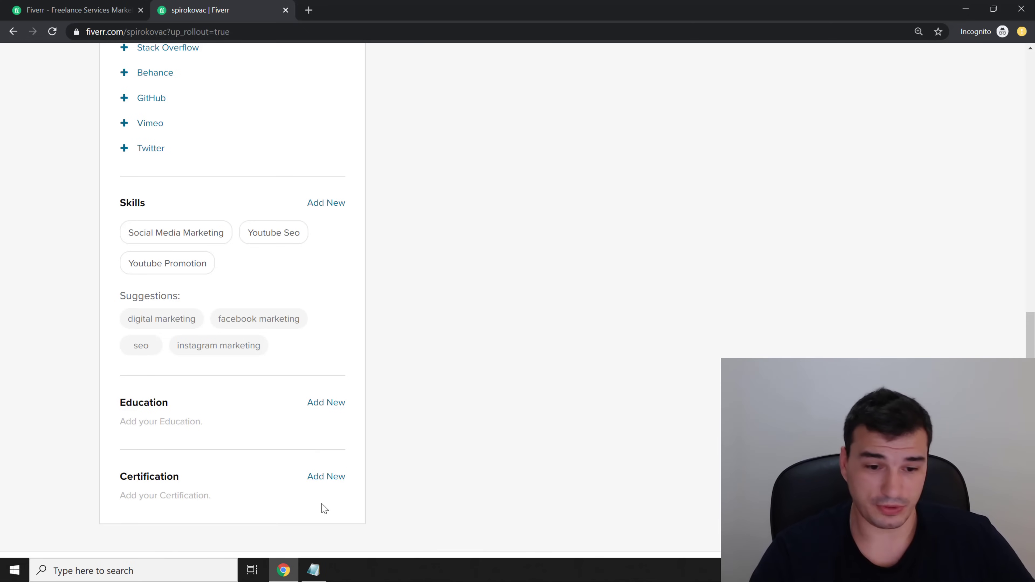
Add the YouTube Content Ownership certification from Google, YouTube, year 2019
left_click(328, 486)
scroll(46, 423, "down", 2)
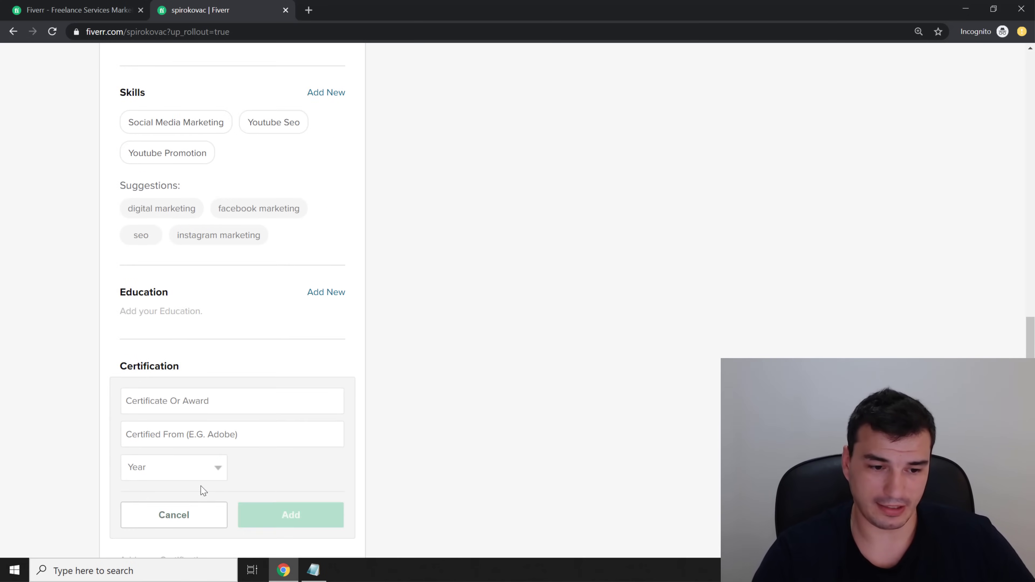
left_click(195, 409)
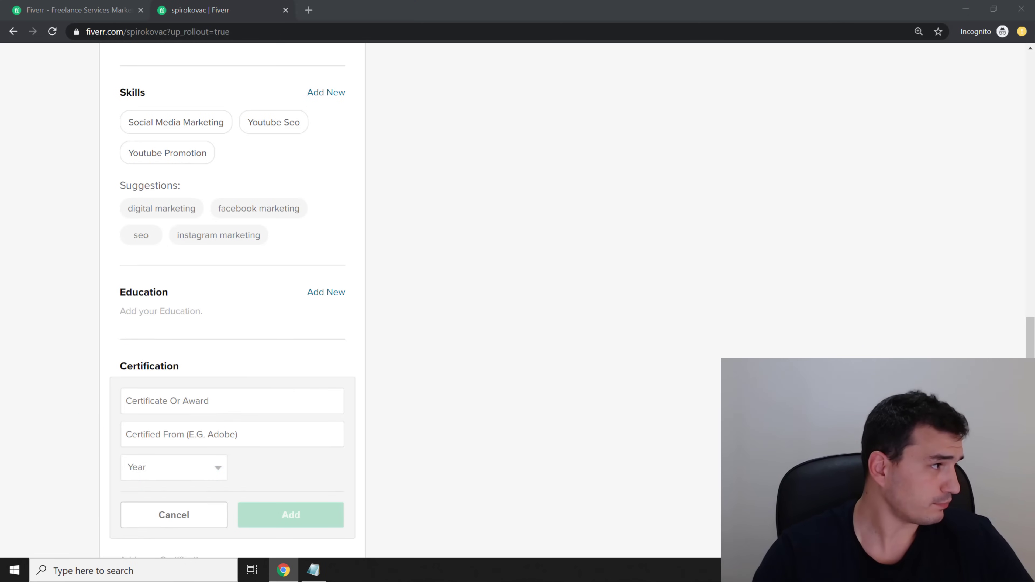
left_click(192, 393)
type("YouTube Content Ownership")
left_click(205, 434)
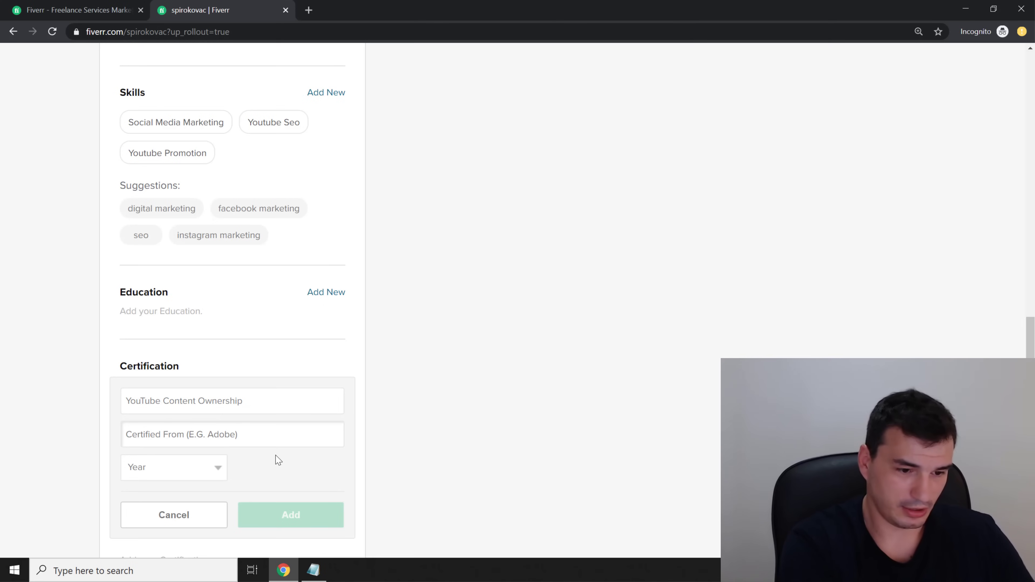
type("Google, YouTube")
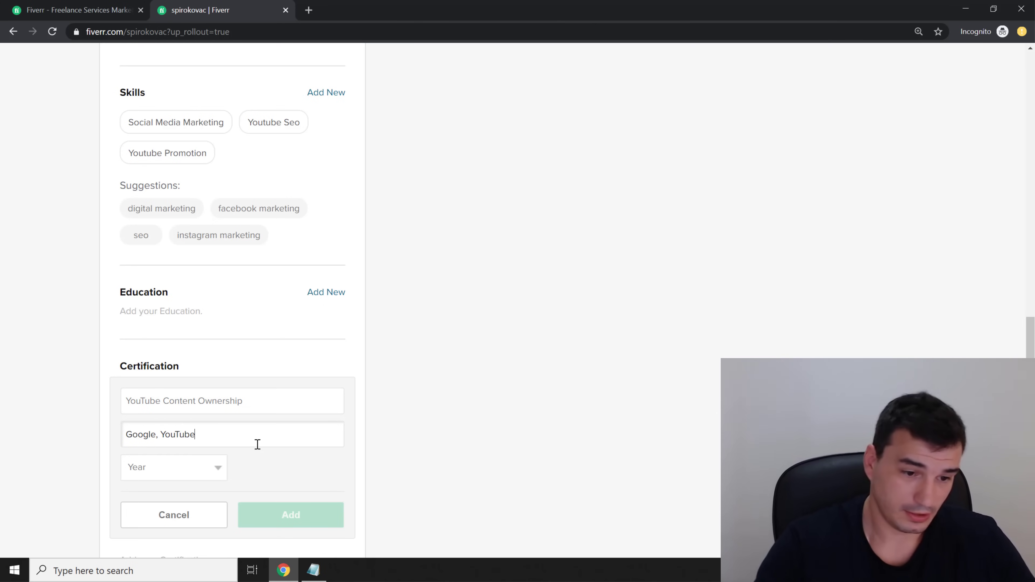
left_click(223, 467)
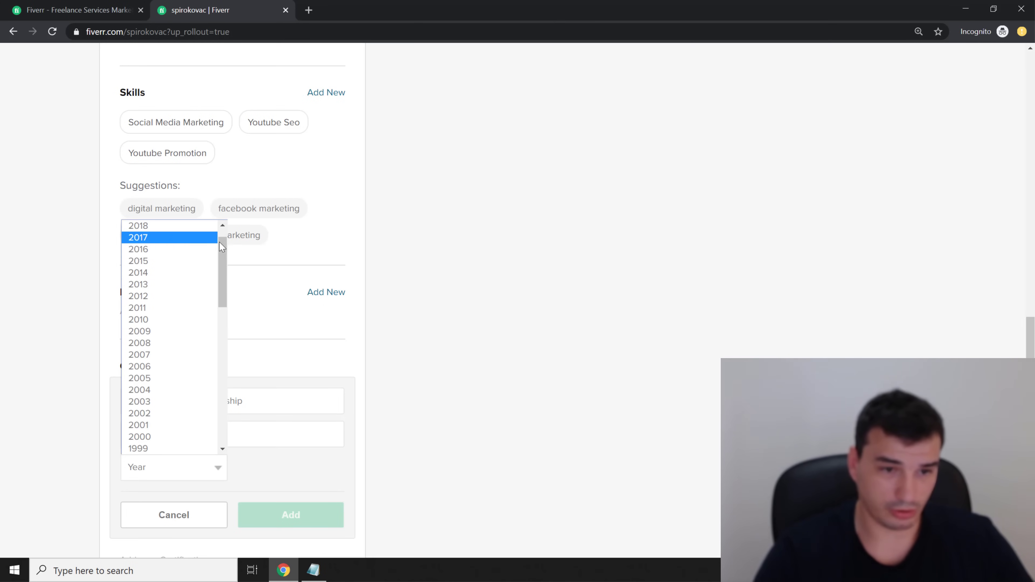
scroll(220, 244, "up", 1)
left_click(179, 237)
left_click(291, 515)
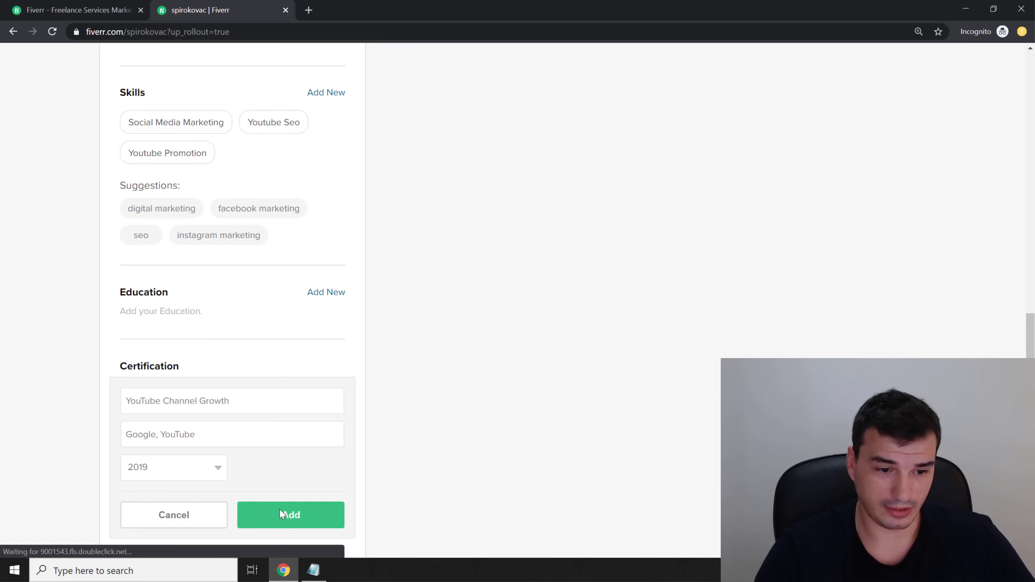
Add the YouTube Channel Growth and YouTube Asset Monetization certifications, both 2019
left_click(291, 515)
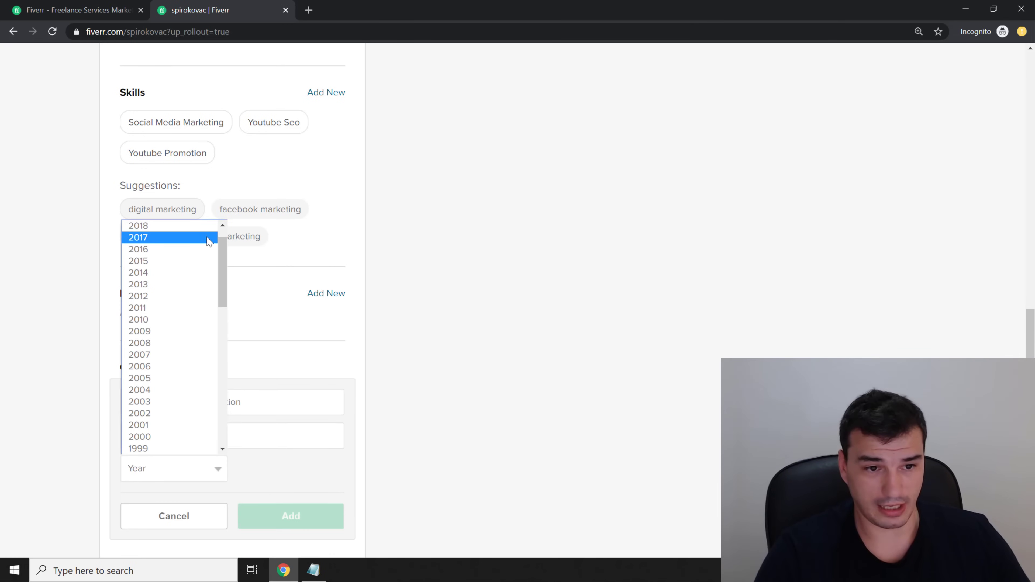
scroll(192, 240, "up", 2)
left_click(190, 238)
left_click(295, 526)
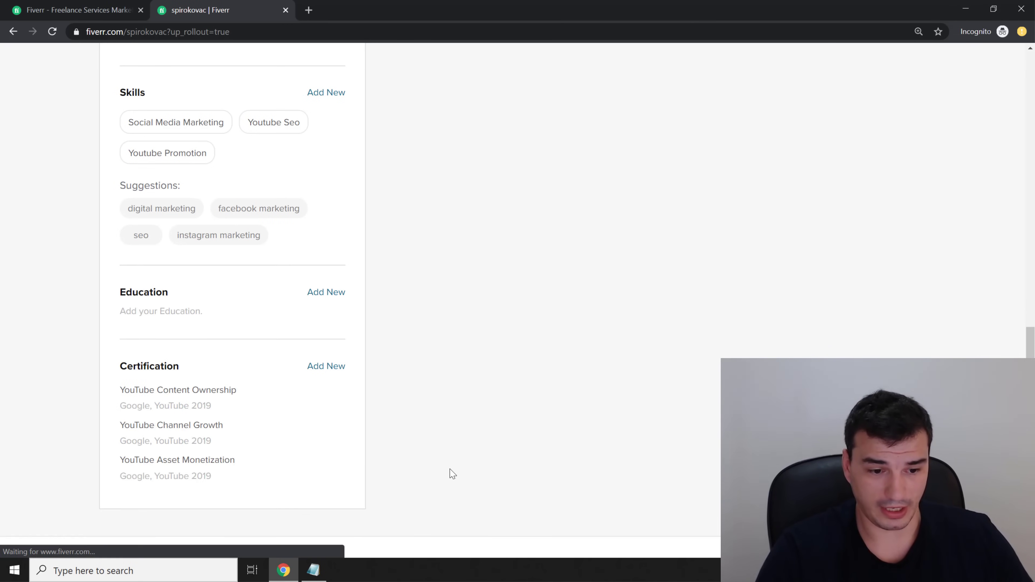
scroll(522, 522, "down", 3)
middle_click(557, 70)
scroll(634, 231, "up", 10)
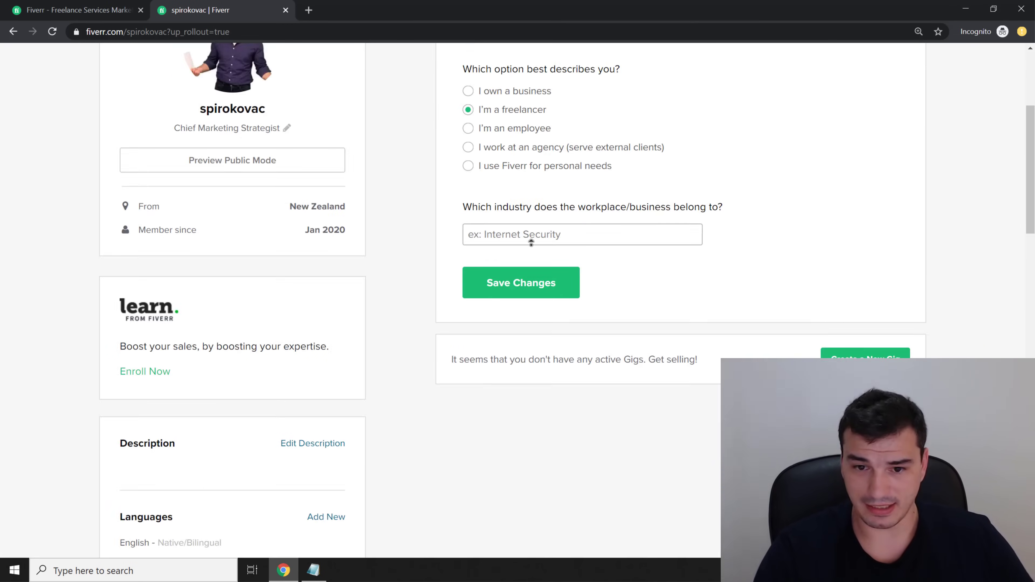
Save the profile changes from the top of the page
scroll(531, 242, "up", 5)
left_click(497, 502)
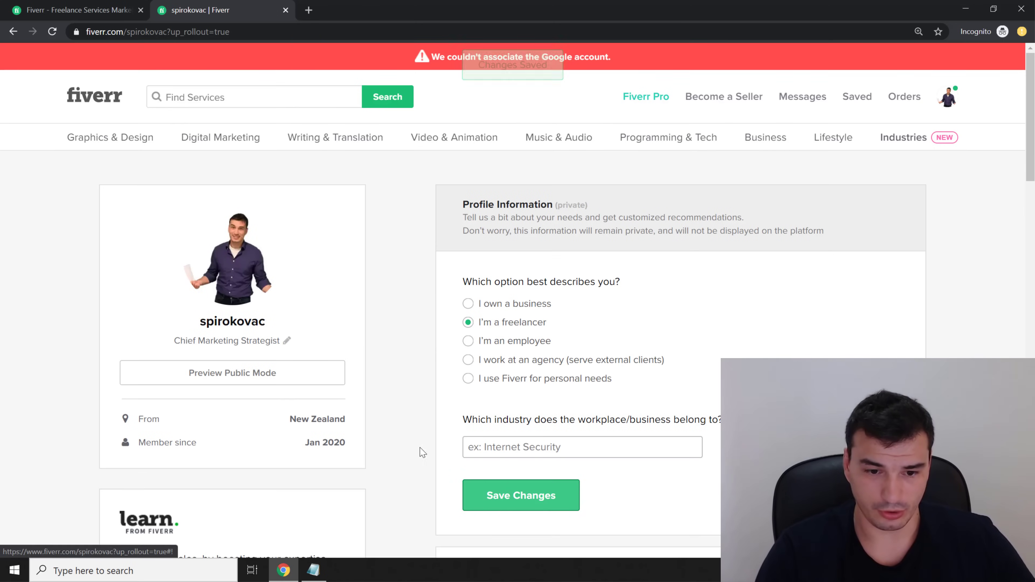
scroll(422, 428, "down", 15)
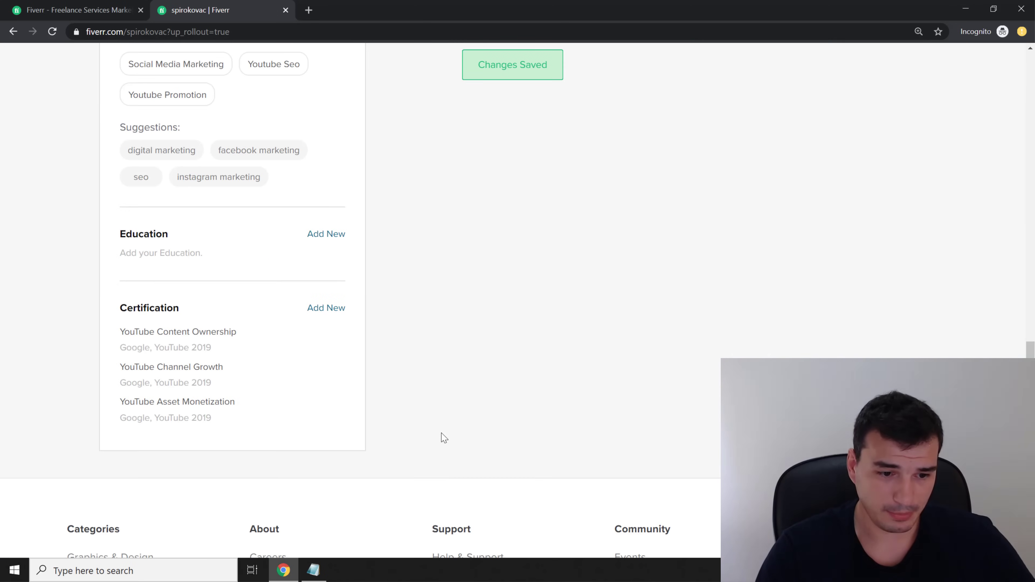
scroll(435, 290, "up", 15)
scroll(427, 449, "down", 8)
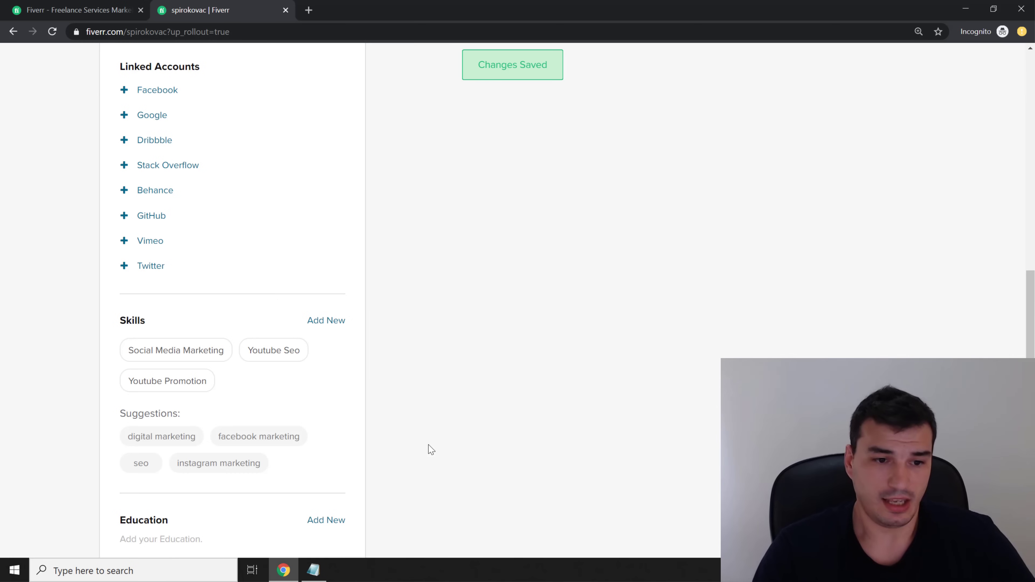
scroll(414, 206, "up", 8)
scroll(445, 379, "up", 5)
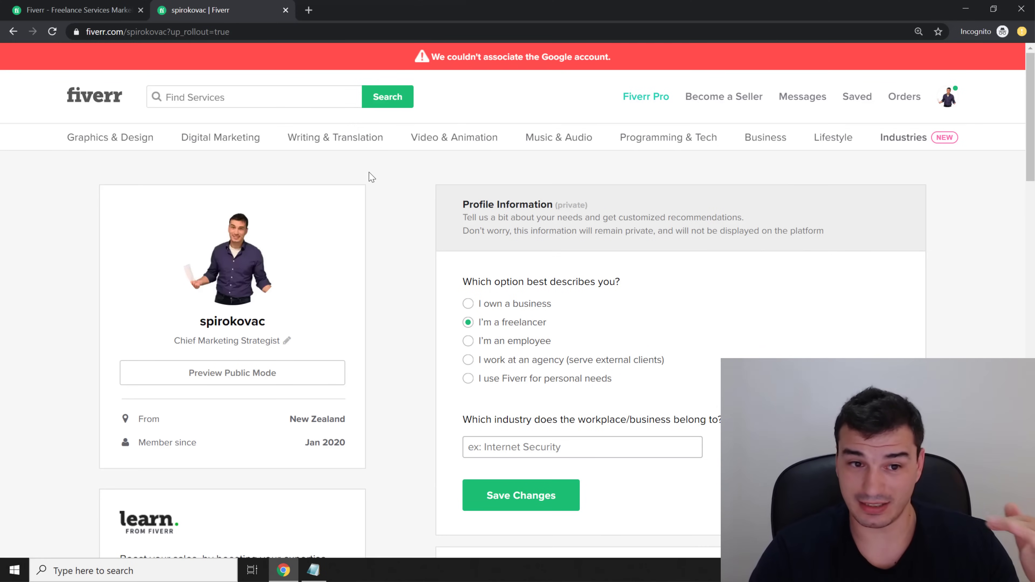
Scroll through the finished profile to review tagline, languages, skills and certifications
mouse_move(232, 273)
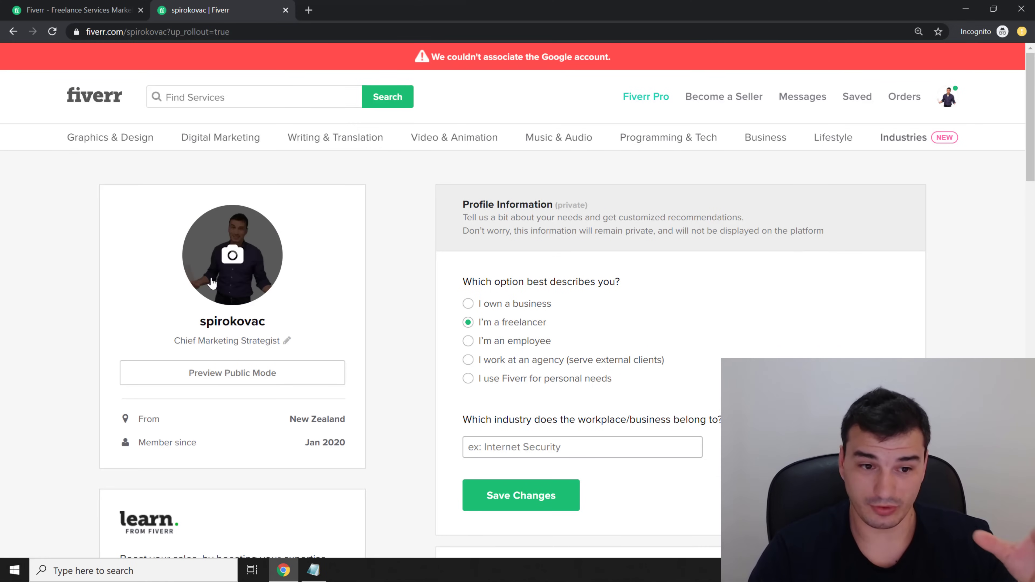
scroll(240, 301, "down", 1)
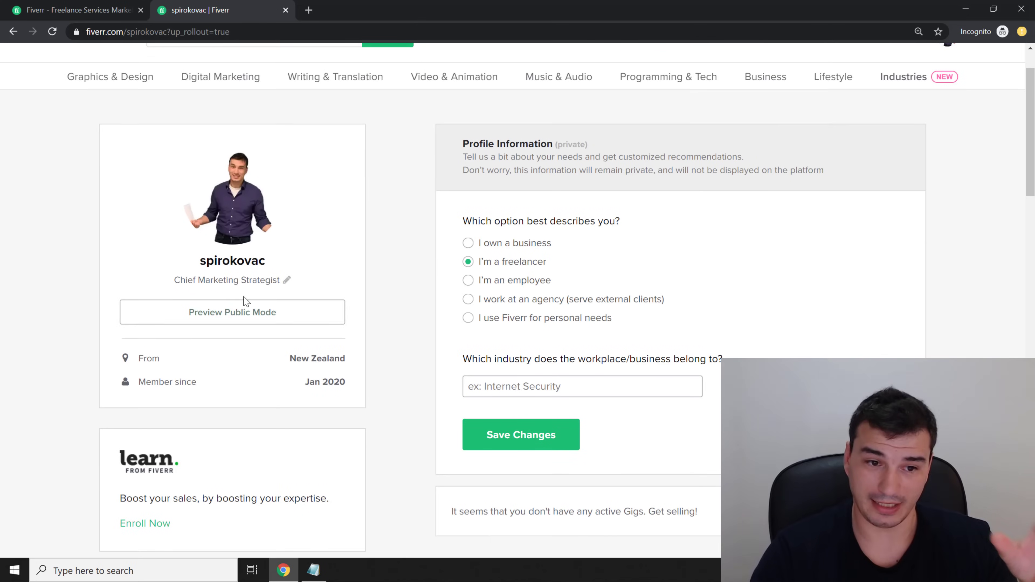
scroll(391, 339, "down", 5)
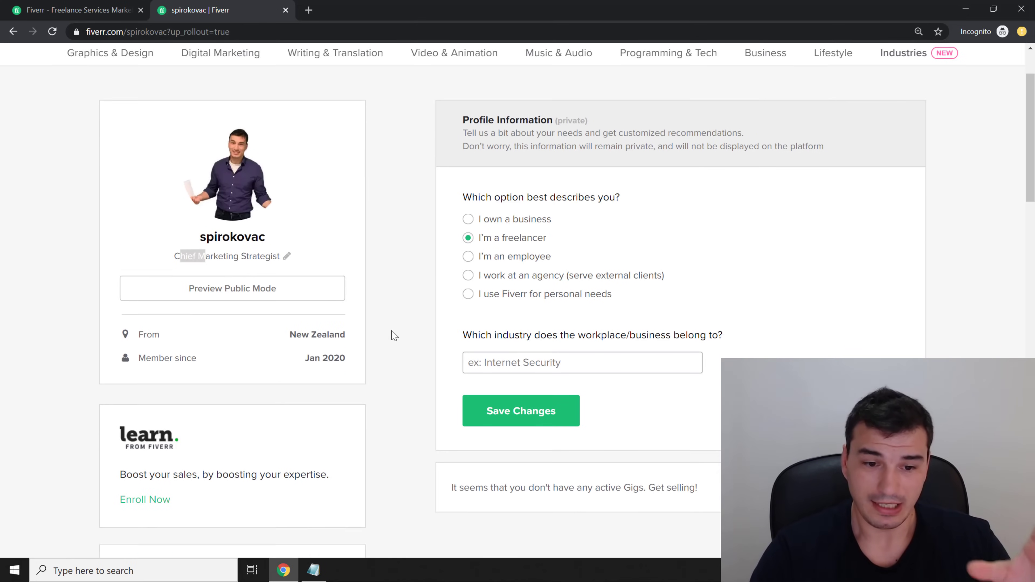
scroll(410, 385, "down", 7)
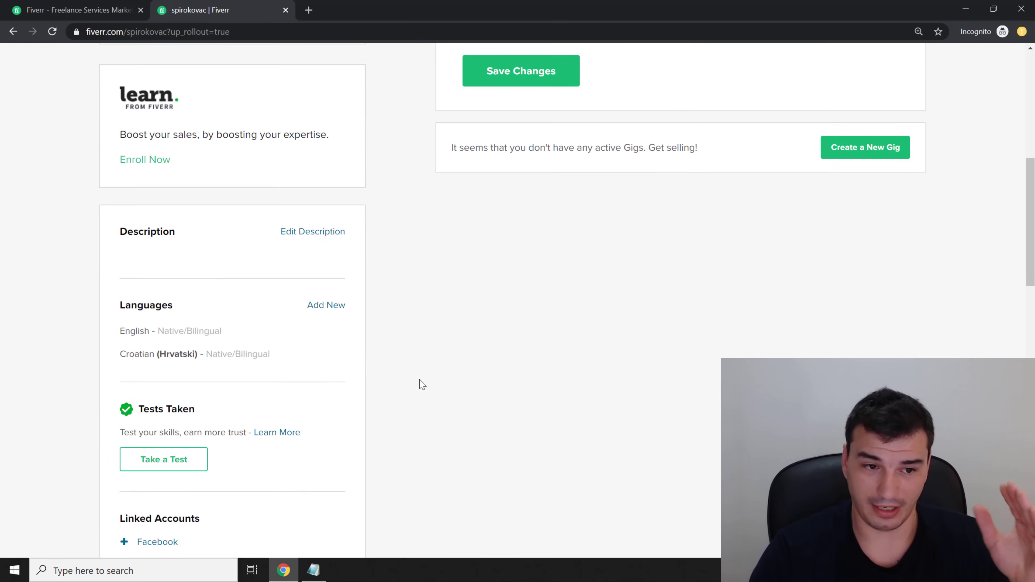
scroll(410, 403, "down", 2)
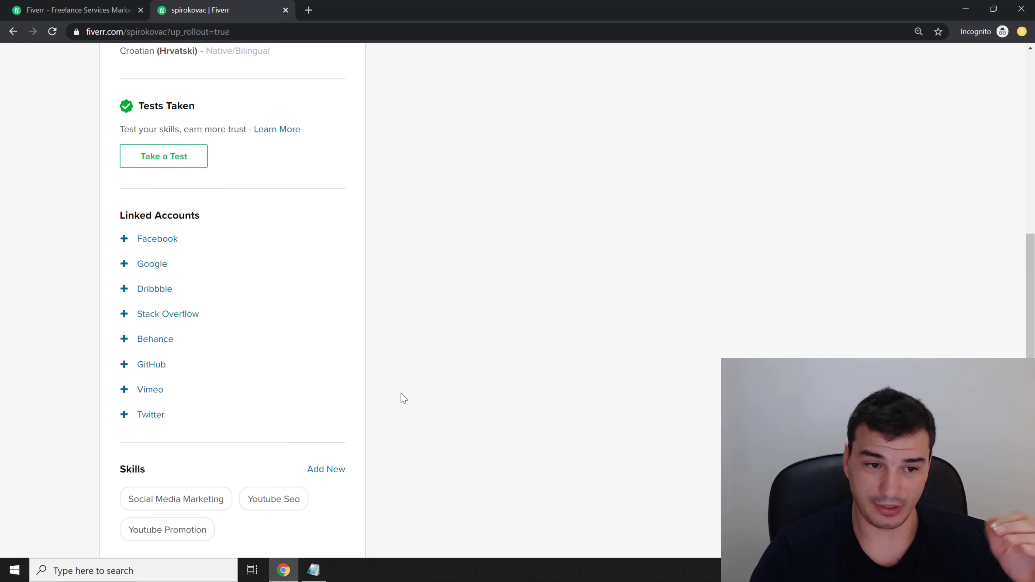
scroll(413, 377, "up", 1)
scroll(424, 408, "down", 6)
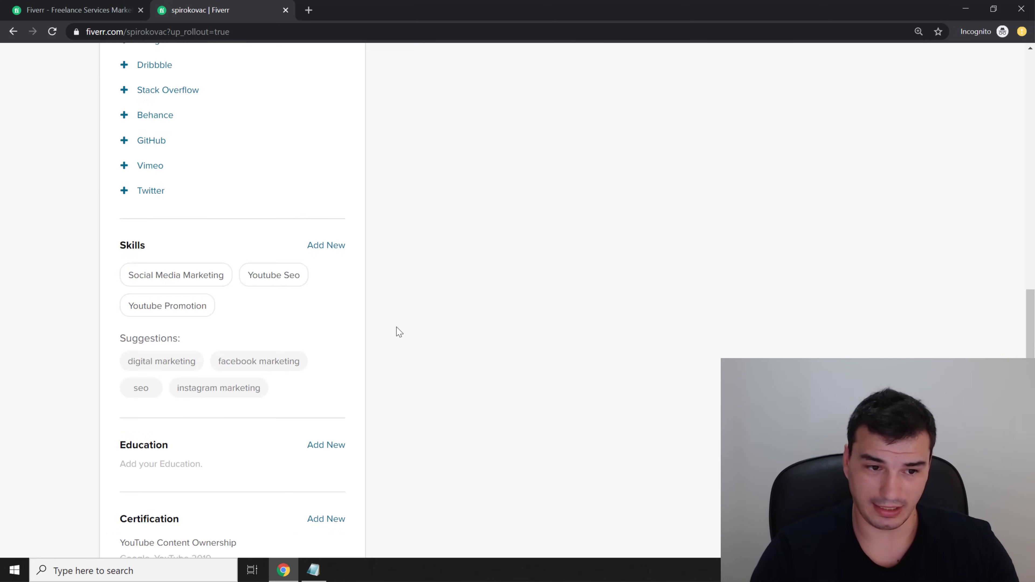